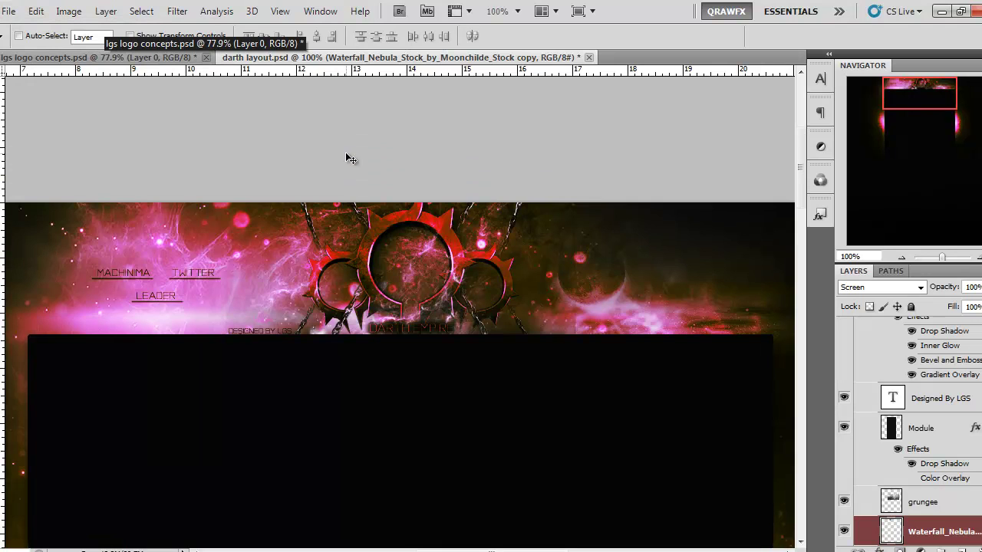
scroll(346, 175, down, 6)
scroll(346, 174, up, 5)
drag(882, 115, 902, 85)
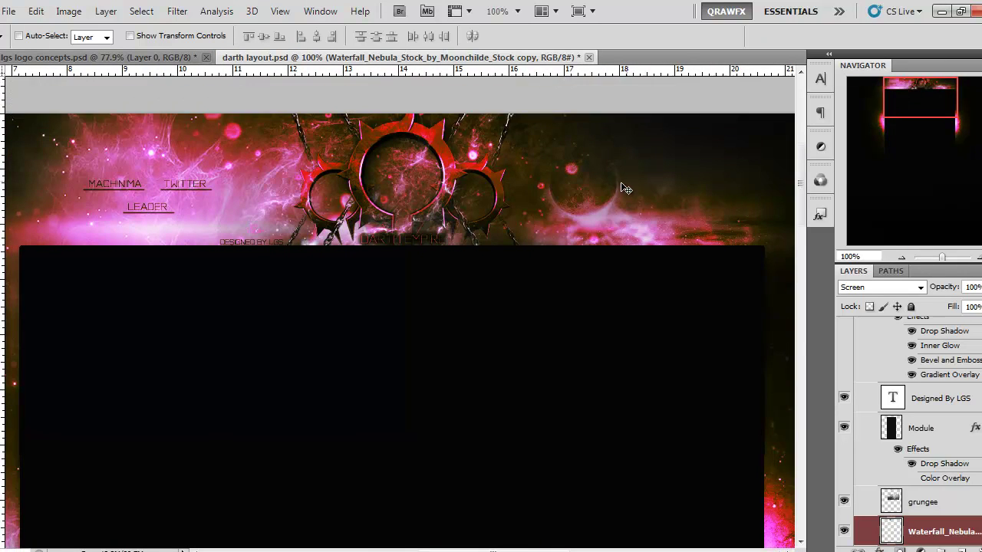
drag(941, 118, 938, 97)
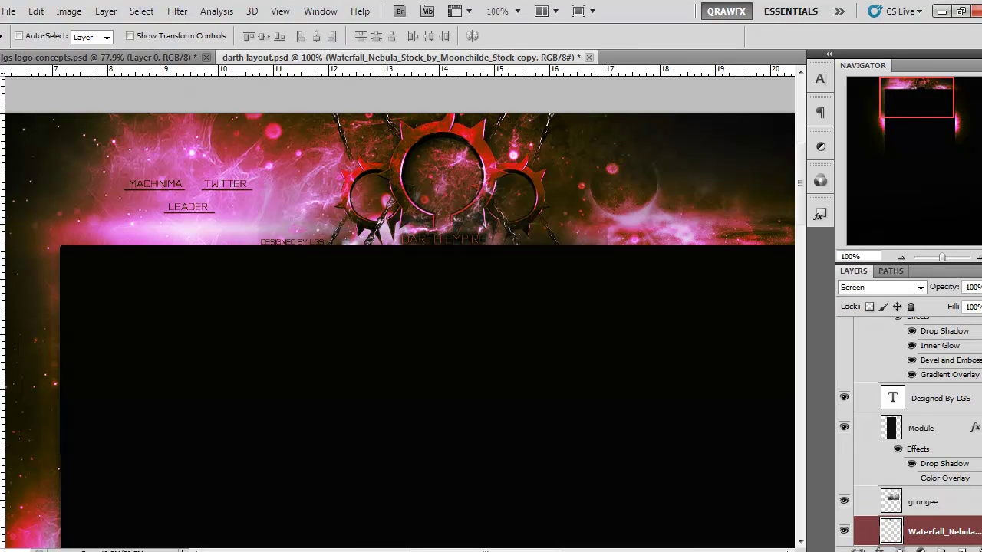
Step: Switch to Cinema 4D and examine the chain model and its individual torus links inside the Cloner group
mouse_move(199, 0)
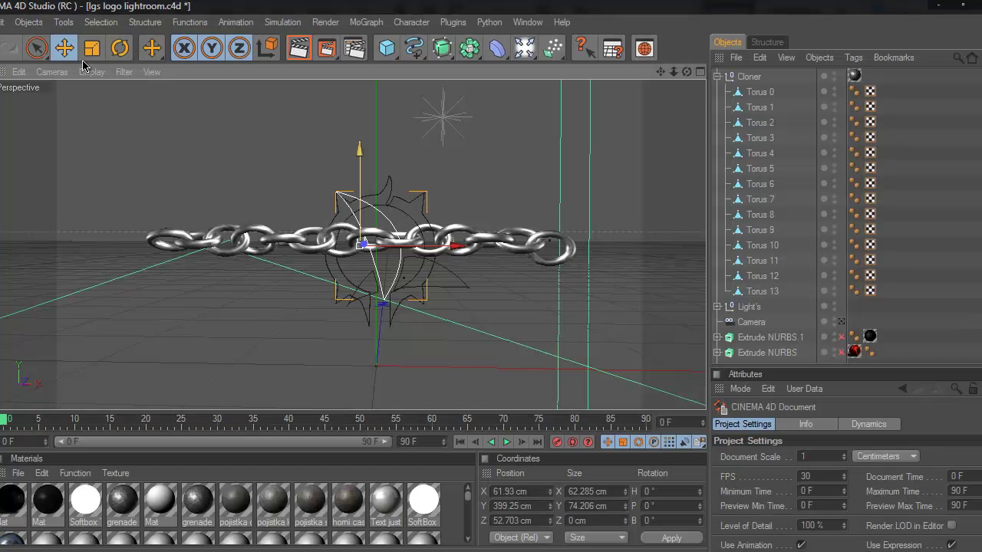
click(718, 77)
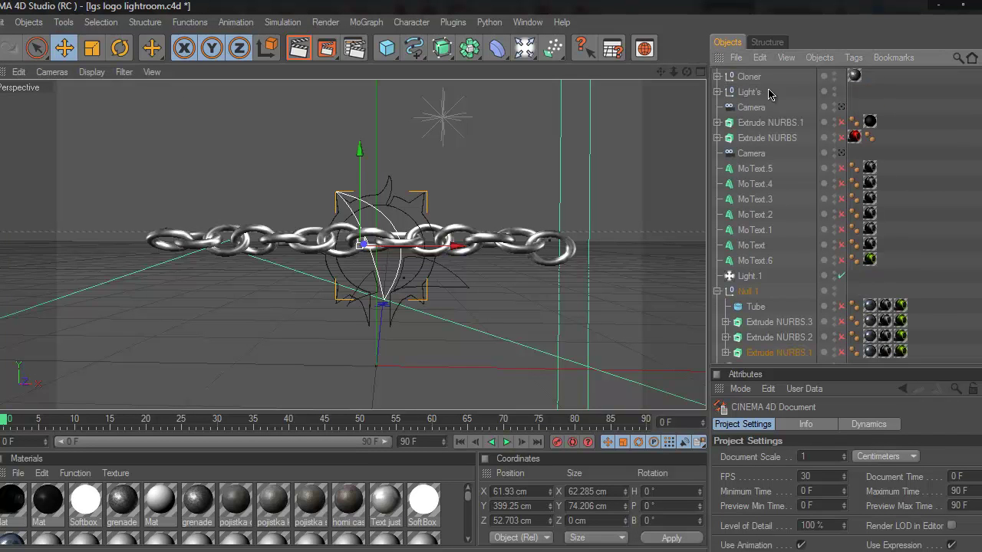
scroll(863, 167, down, 1)
scroll(863, 167, up, 1)
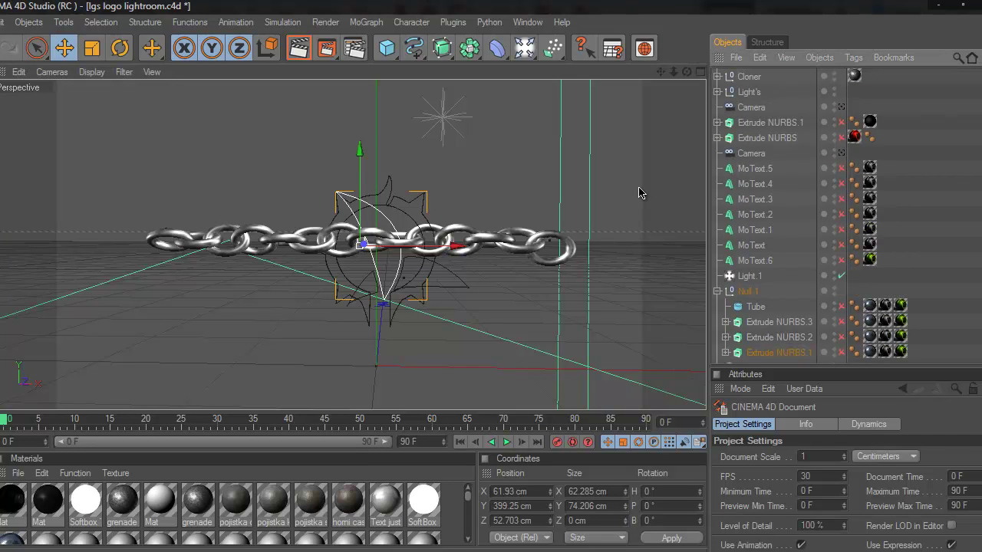
click(490, 243)
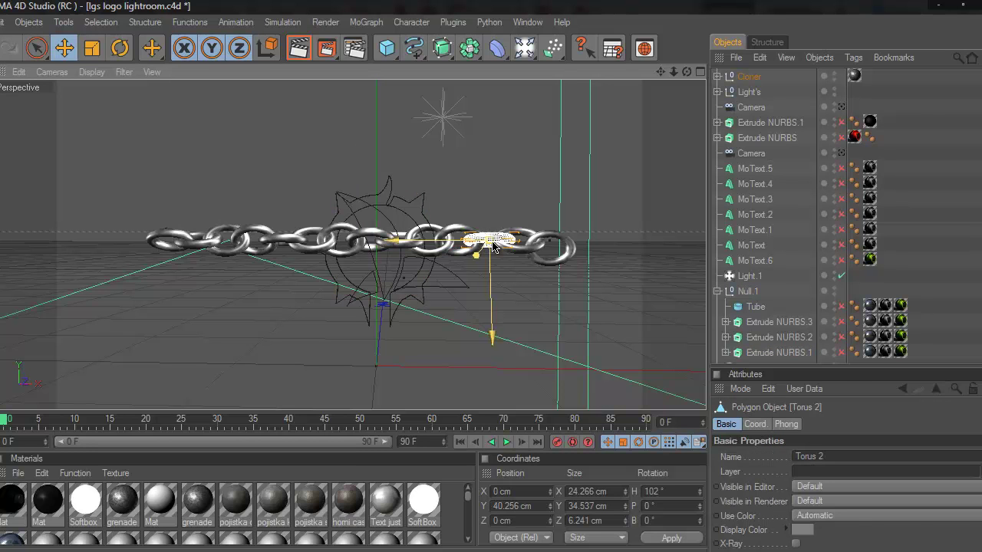
click(624, 167)
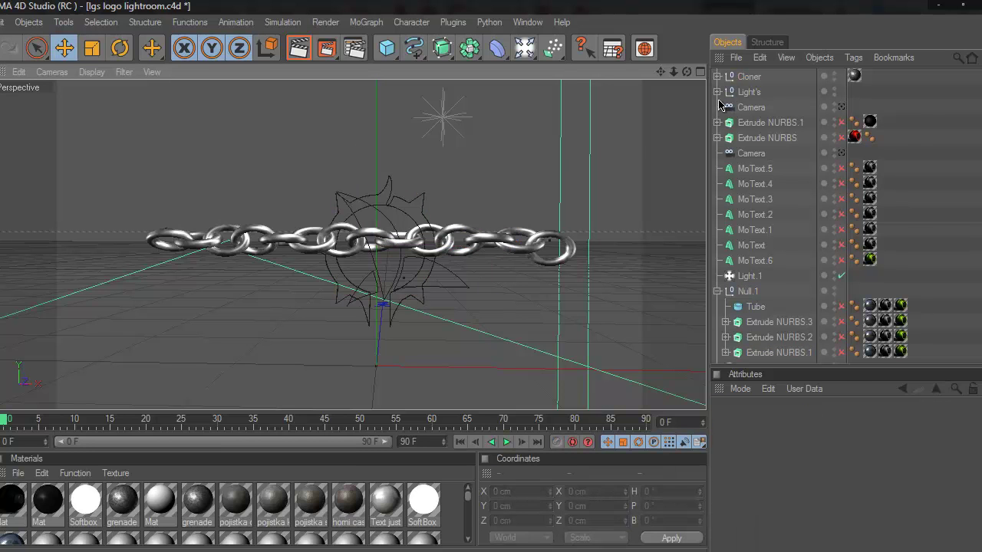
click(717, 77)
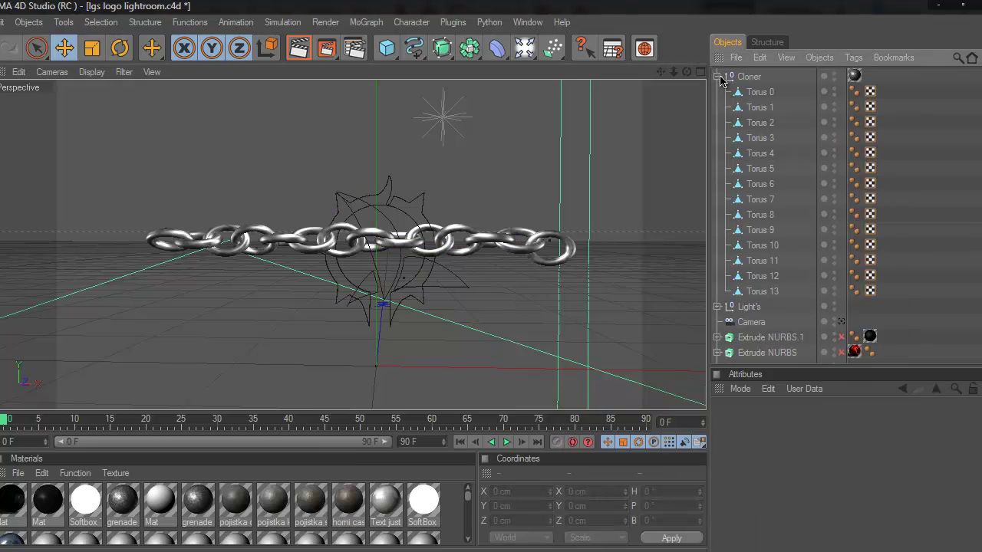
click(756, 93)
shift+click(759, 291)
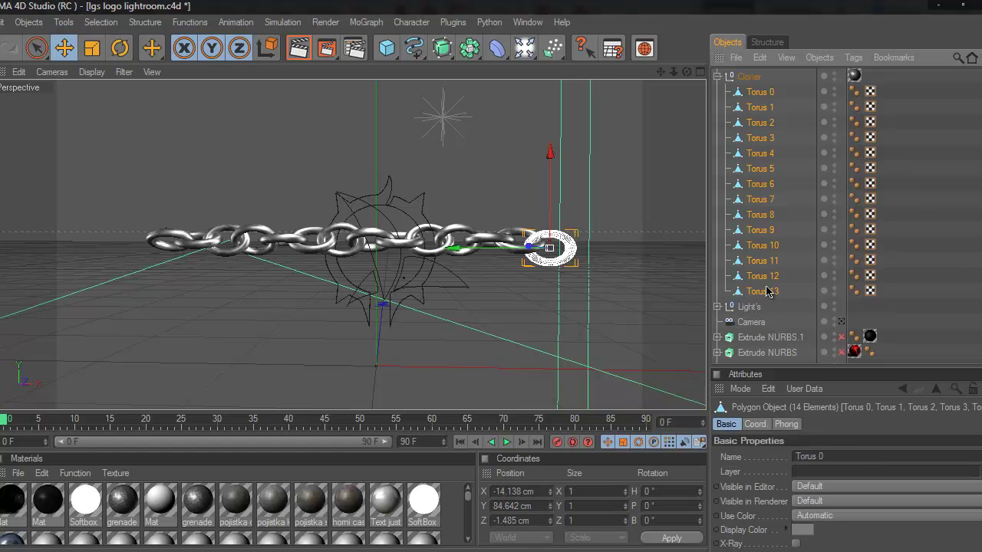
click(758, 95)
scroll(762, 118, down, 5)
scroll(759, 121, up, 5)
click(749, 76)
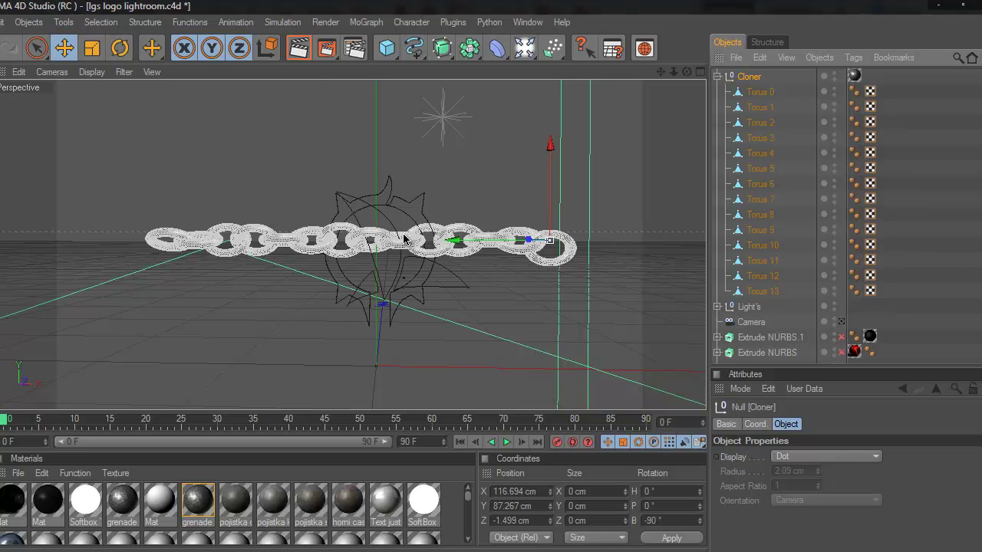
click(470, 176)
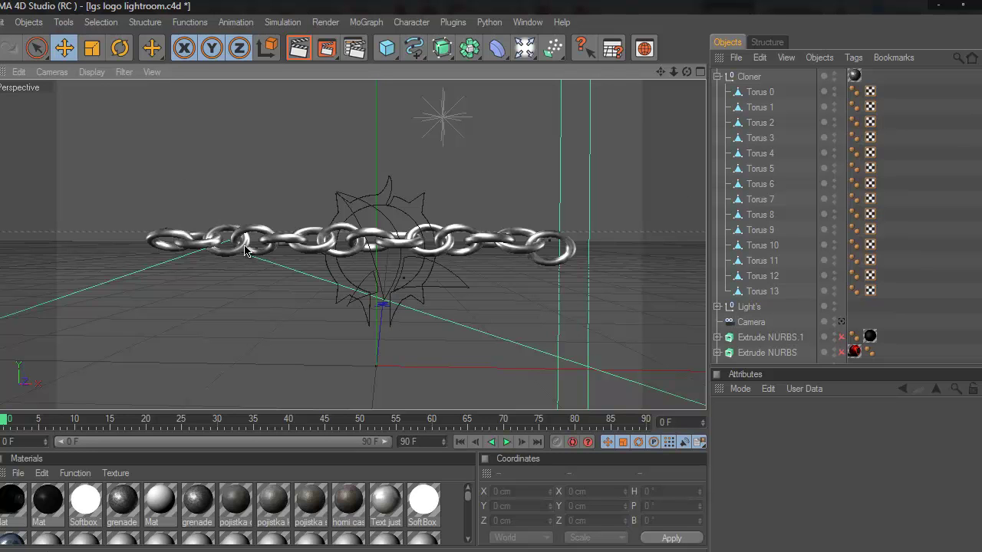
Step: Check the file path, format and alpha channel options in the chain's render save settings
click(355, 48)
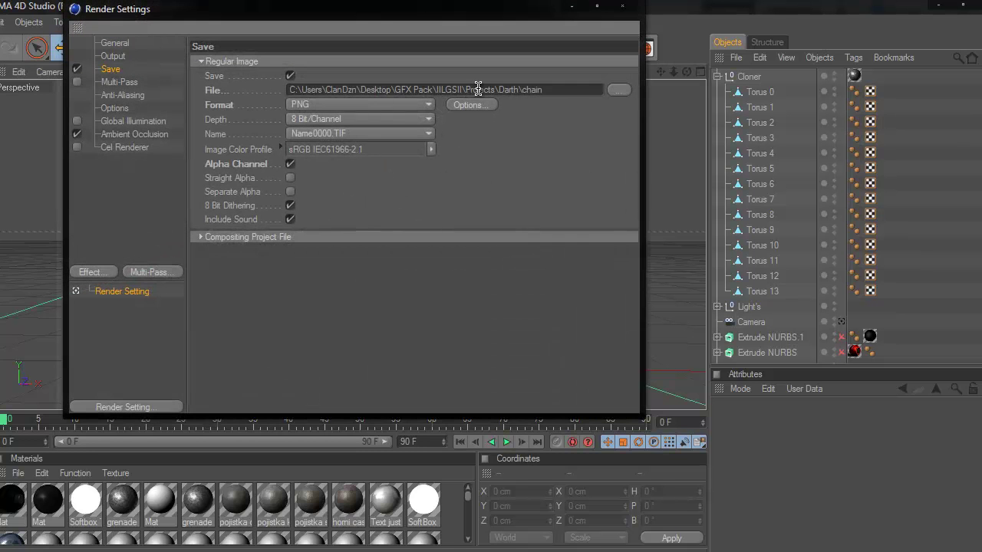
click(622, 6)
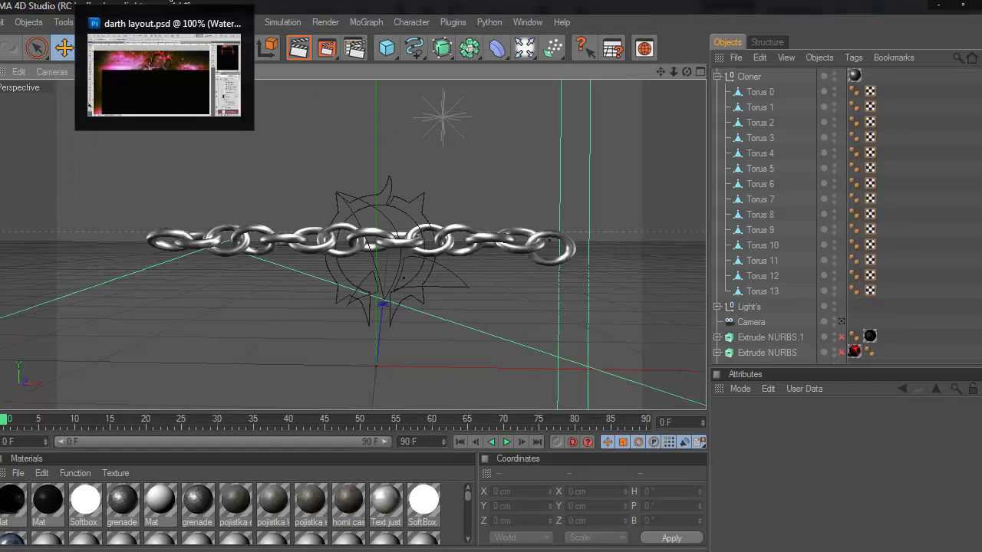
Step: Switch to Photoshop and open the rendered image chain.png
click(165, 73)
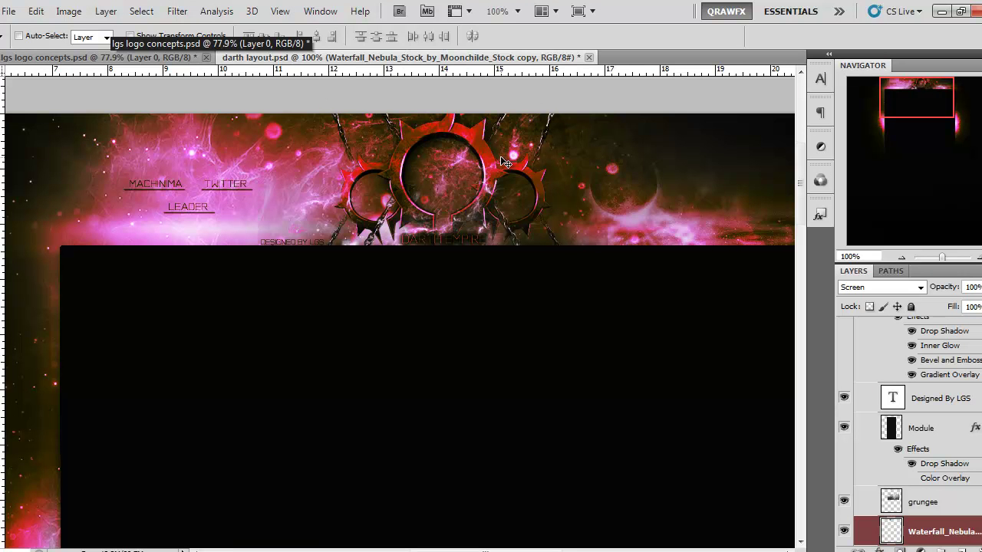
click(7, 12)
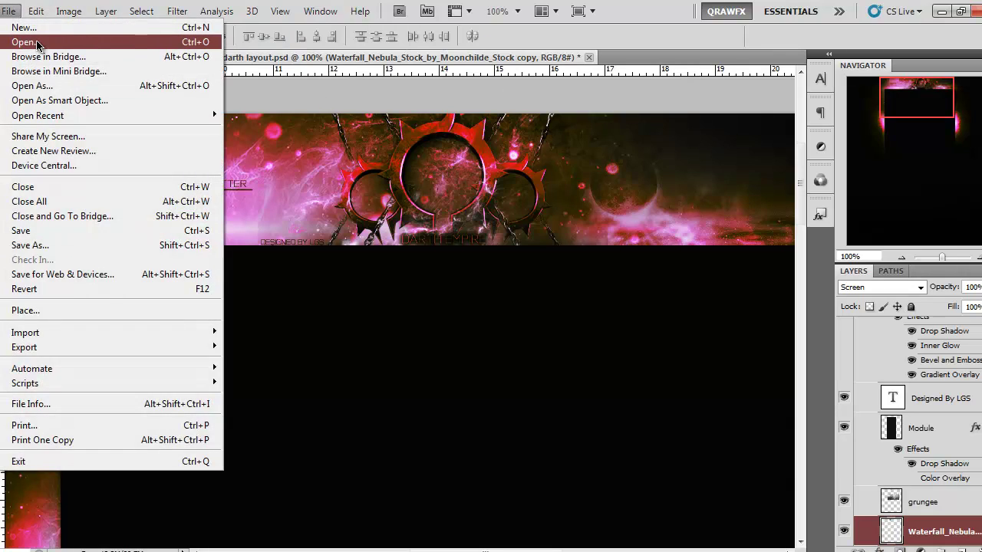
click(26, 43)
double_click(92, 107)
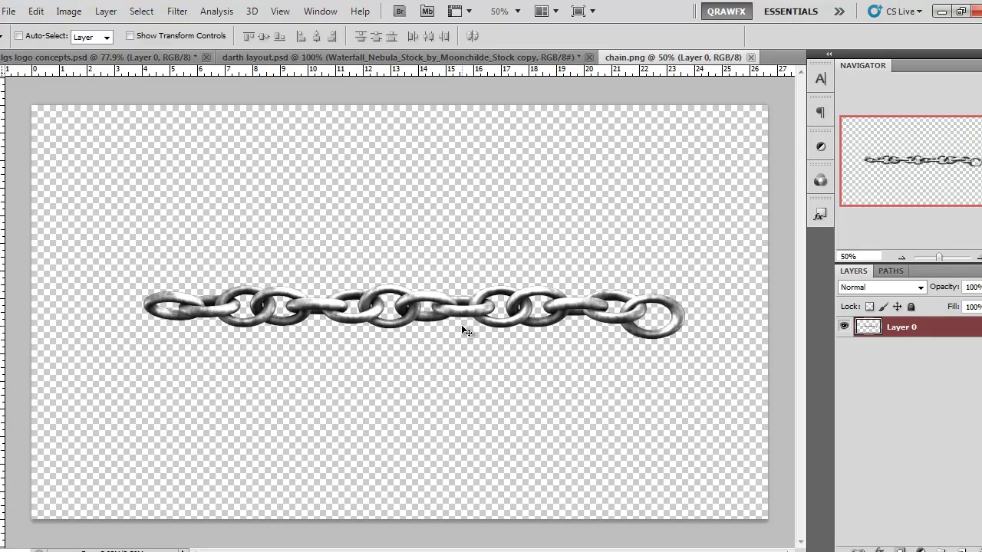
Step: Shift the chain slightly left and up on its transparent canvas
key(shift+Left)
key(shift+Left)
key(shift+Left)
key(shift+Up)
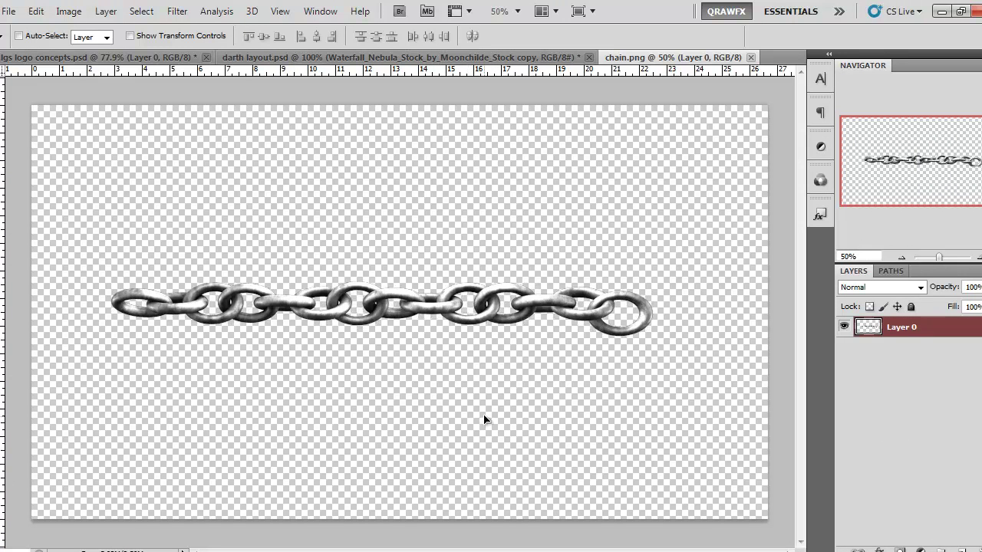
key(shift+Left)
key(shift+Left)
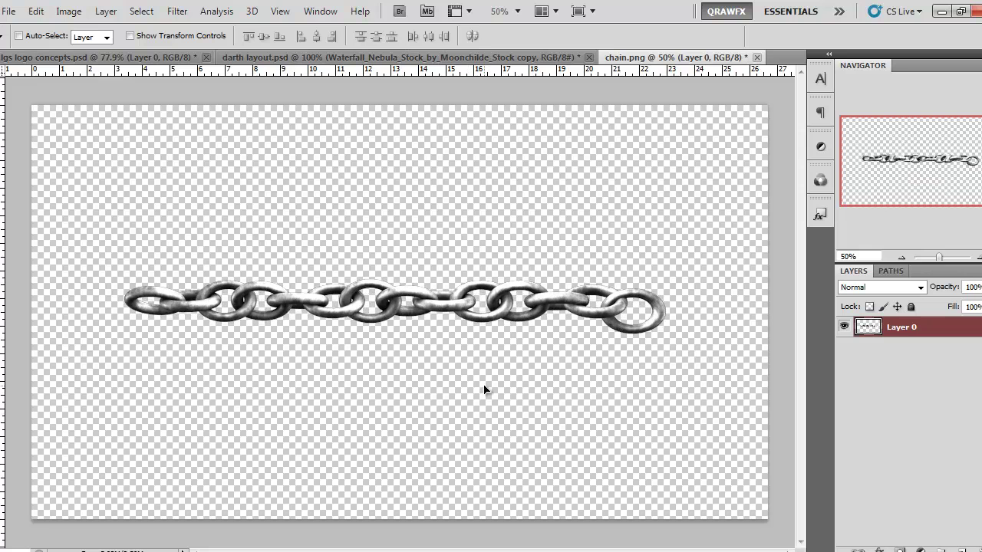
drag(531, 369, 525, 366)
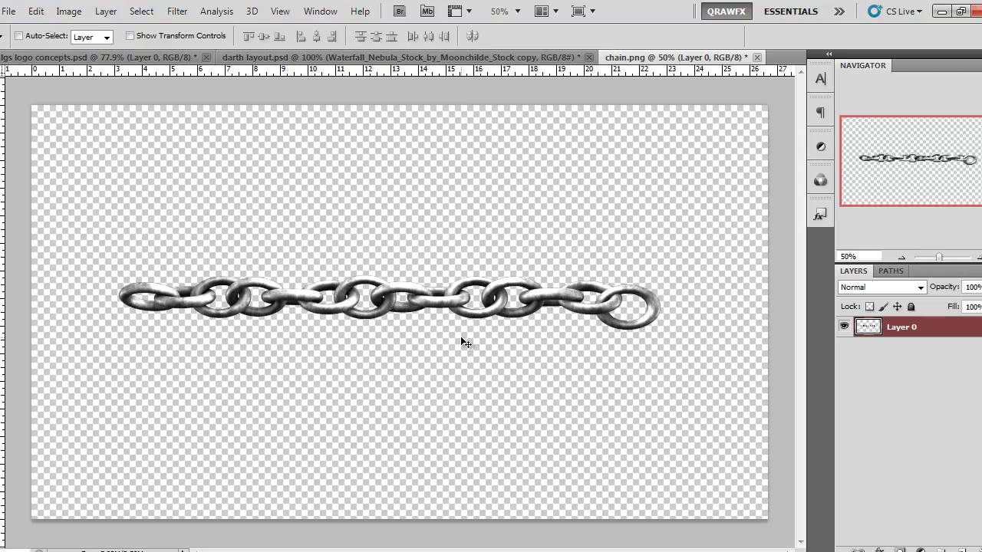
Step: Apply a linear black-to-white Gradient Overlay to the chain layer with a 180° angle and Overlay blend mode
click(475, 60)
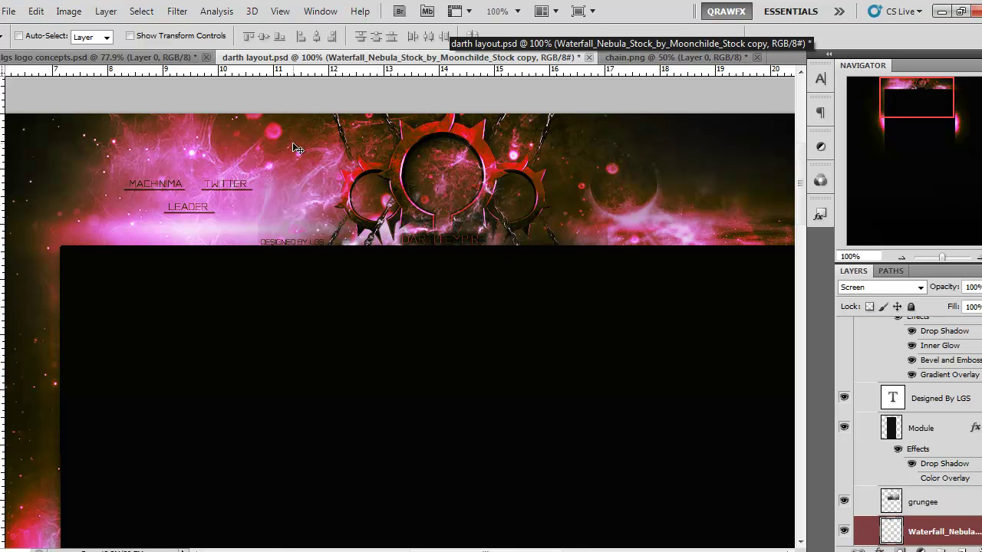
click(640, 59)
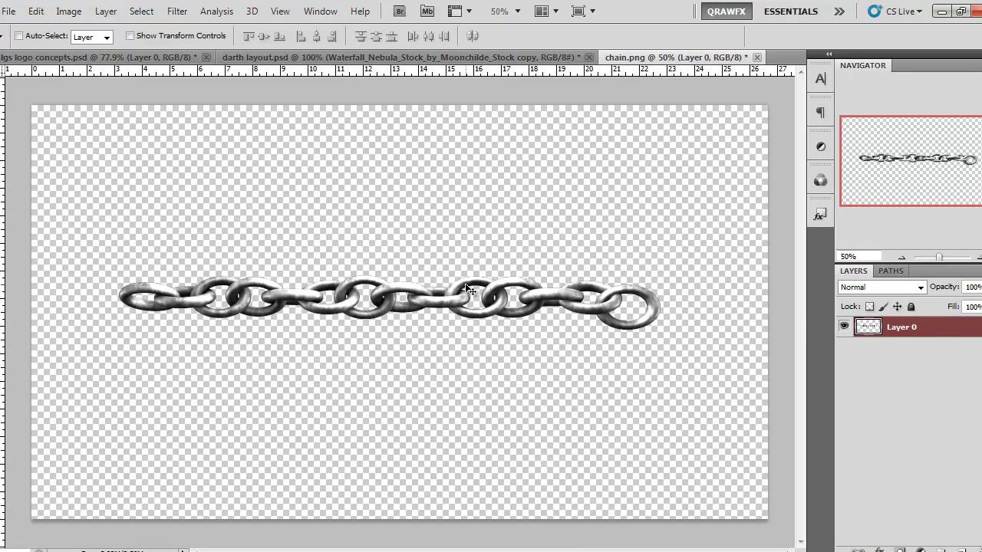
double_click(932, 335)
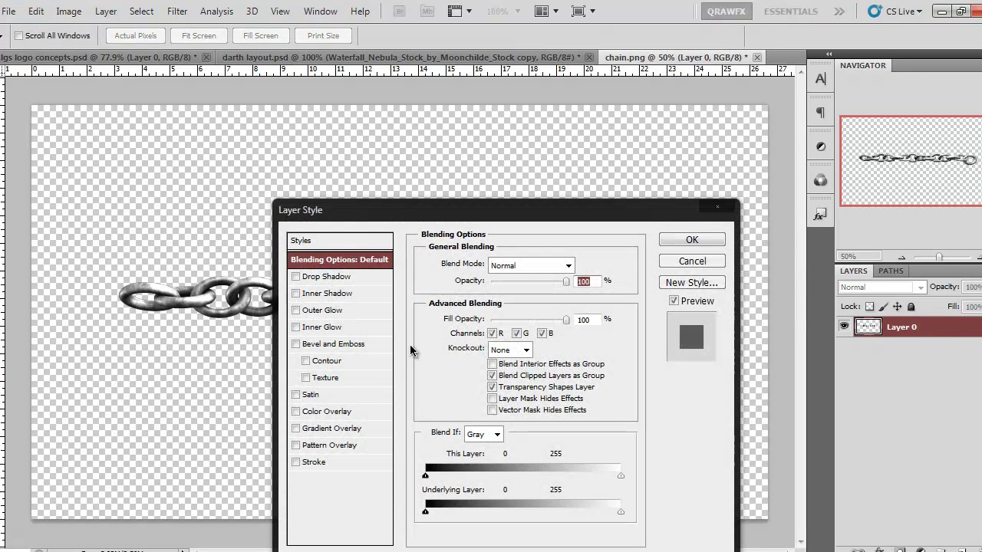
click(338, 429)
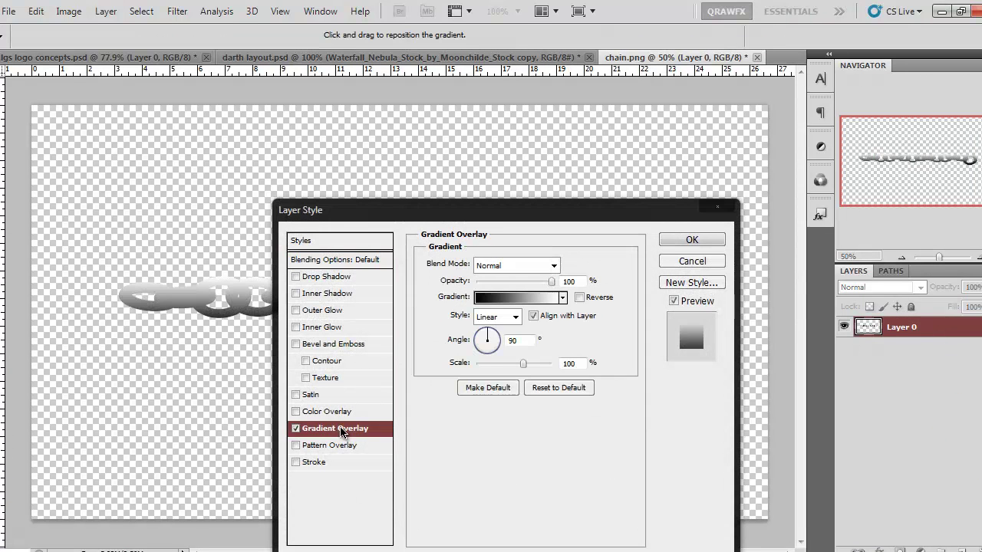
drag(477, 212, 696, 130)
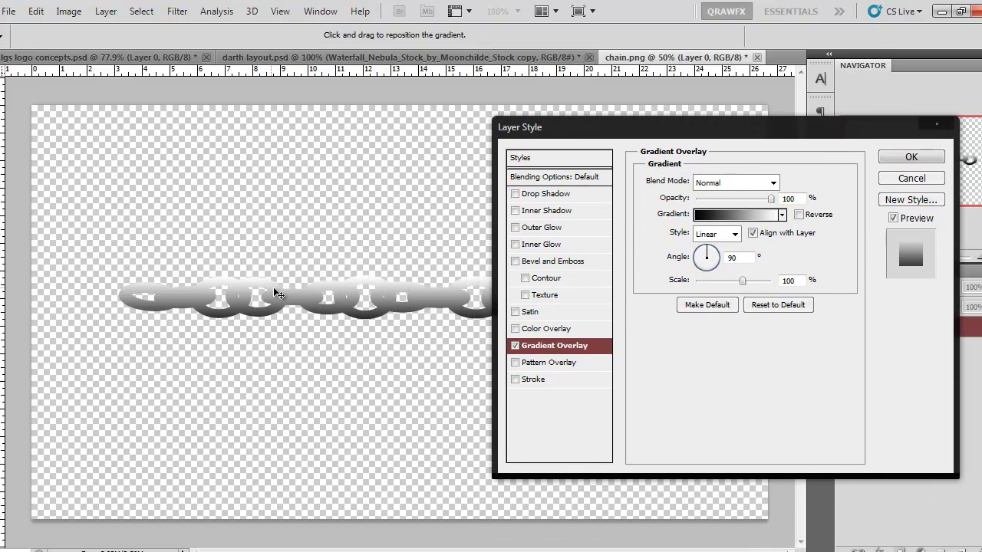
drag(724, 259, 703, 262)
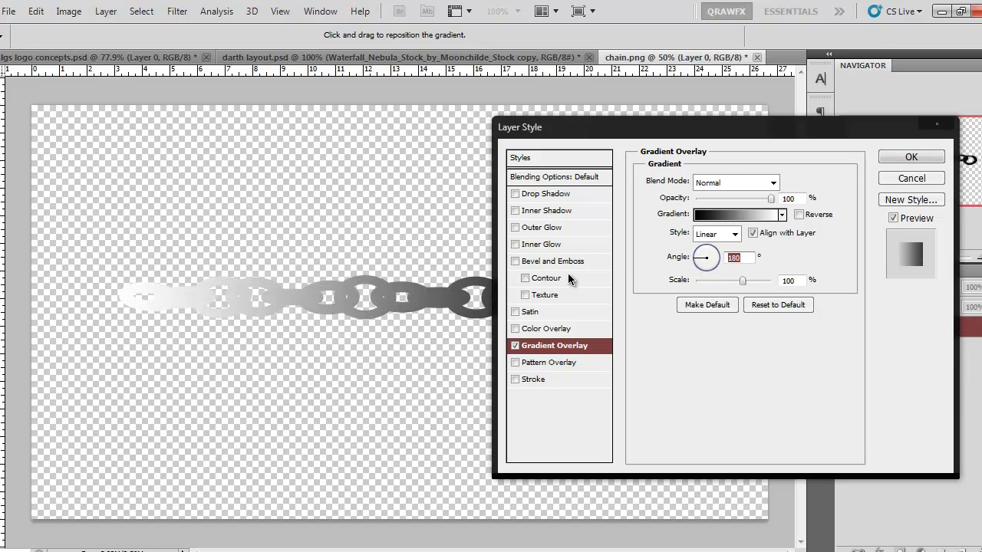
click(745, 184)
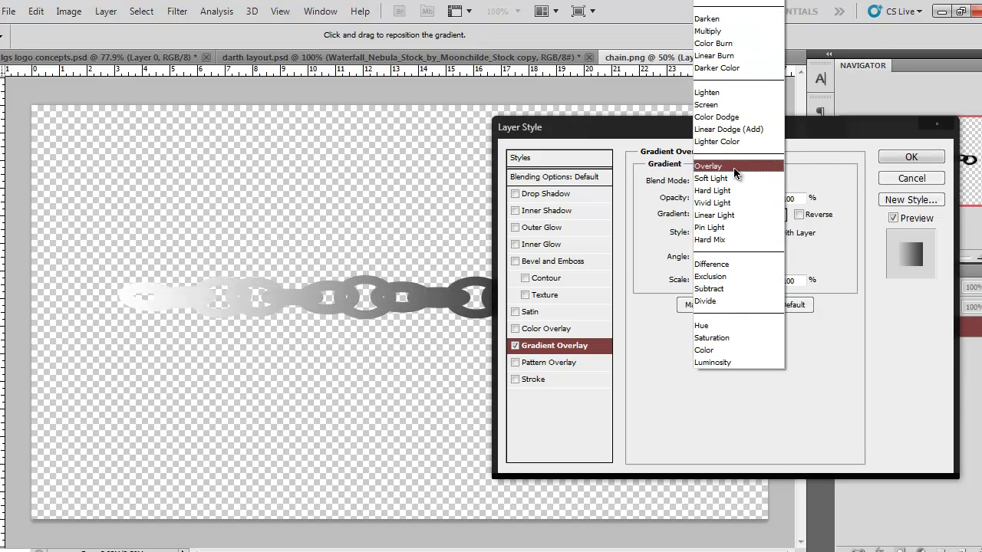
click(735, 164)
drag(751, 126, 782, 372)
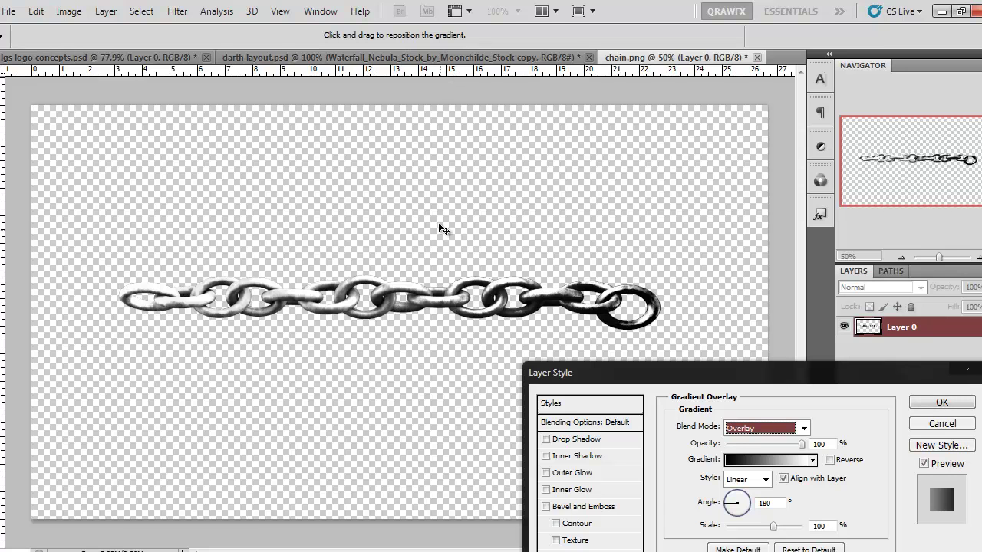
click(942, 403)
drag(395, 77, 403, 302)
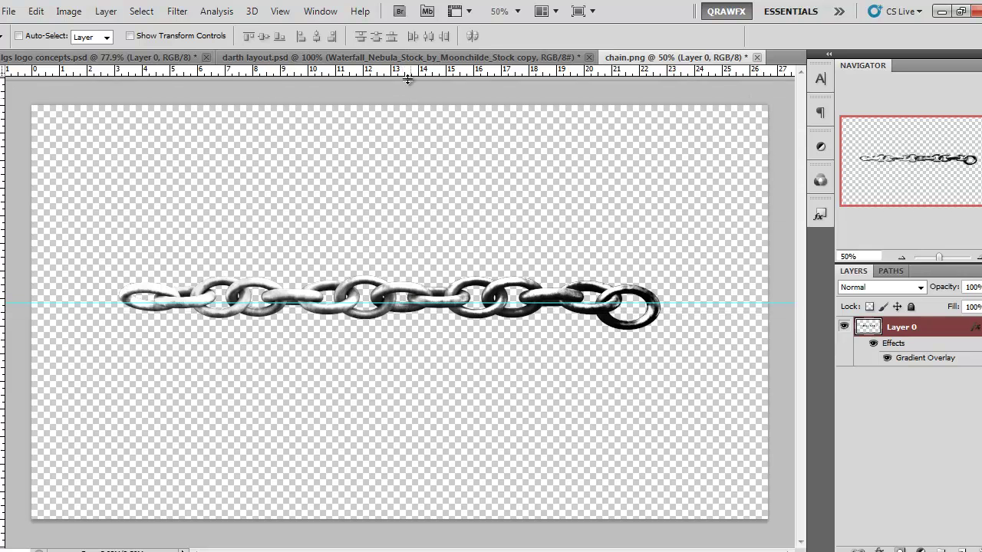
key(ctrl+z)
drag(4, 291, 8, 266)
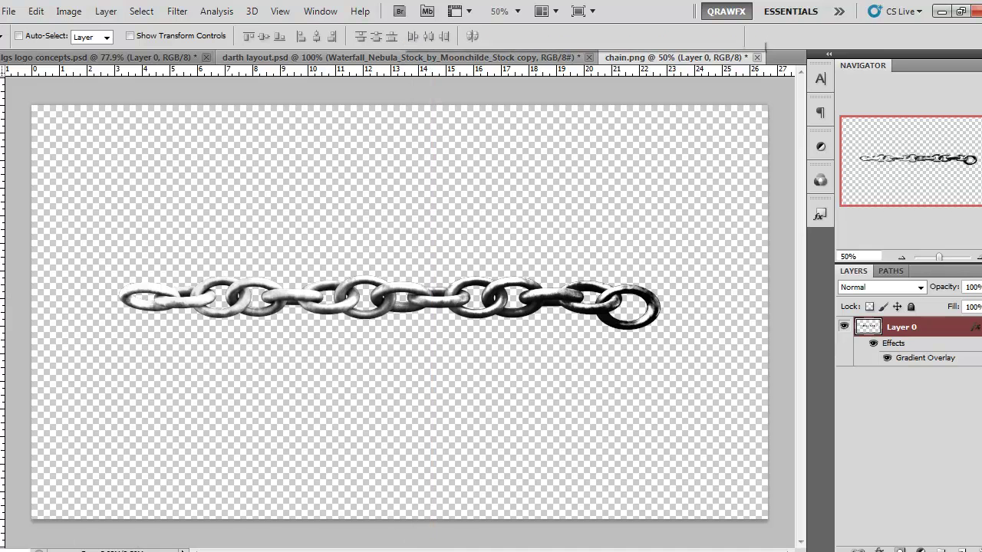
Step: Change the white stop of the chain layer's Gradient Overlay to dark grey, RGB 73, 73, 73
double_click(954, 328)
drag(770, 385, 770, 115)
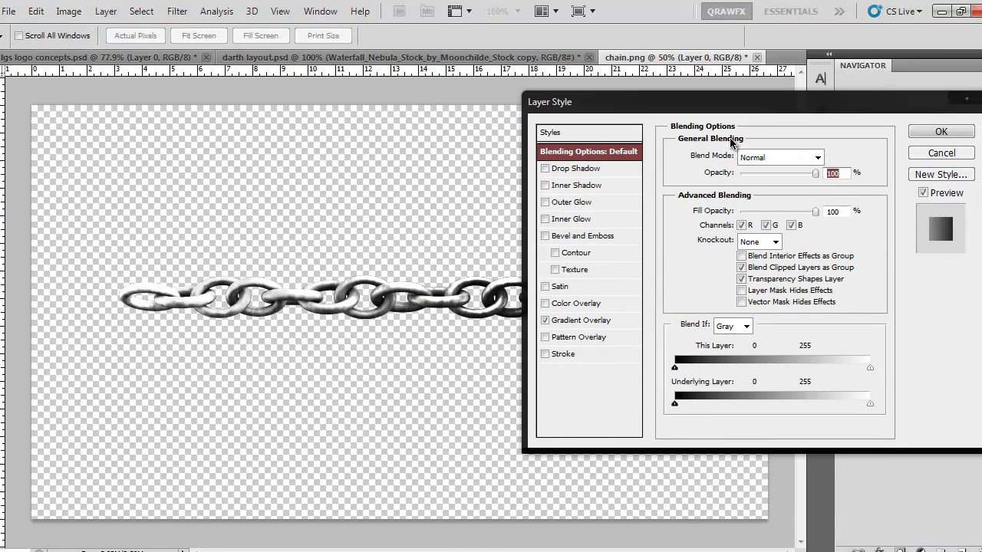
click(583, 319)
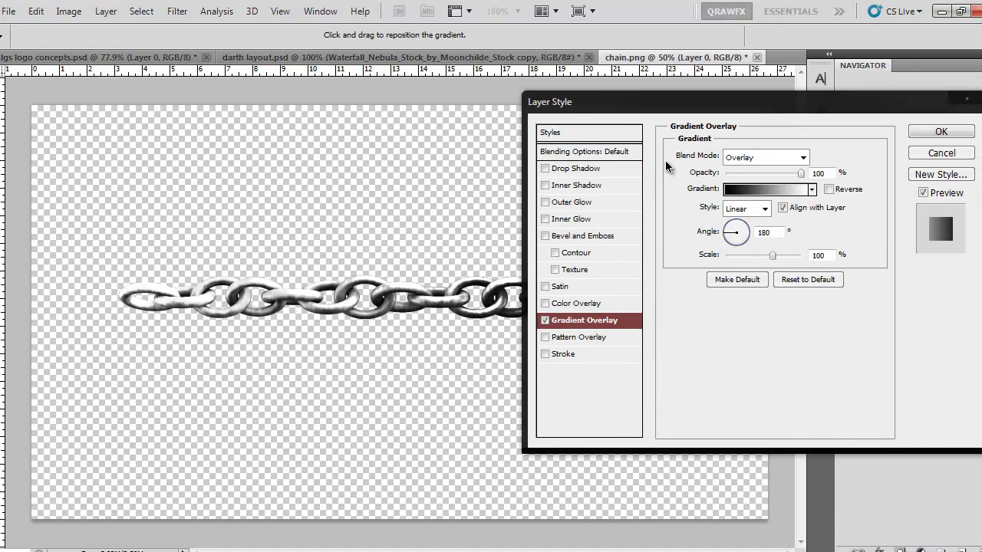
click(770, 190)
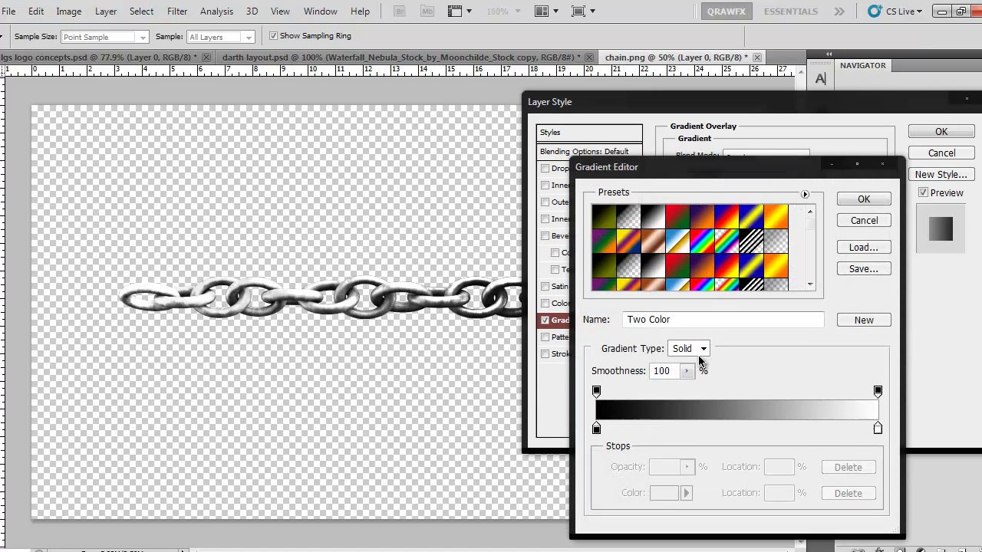
click(878, 428)
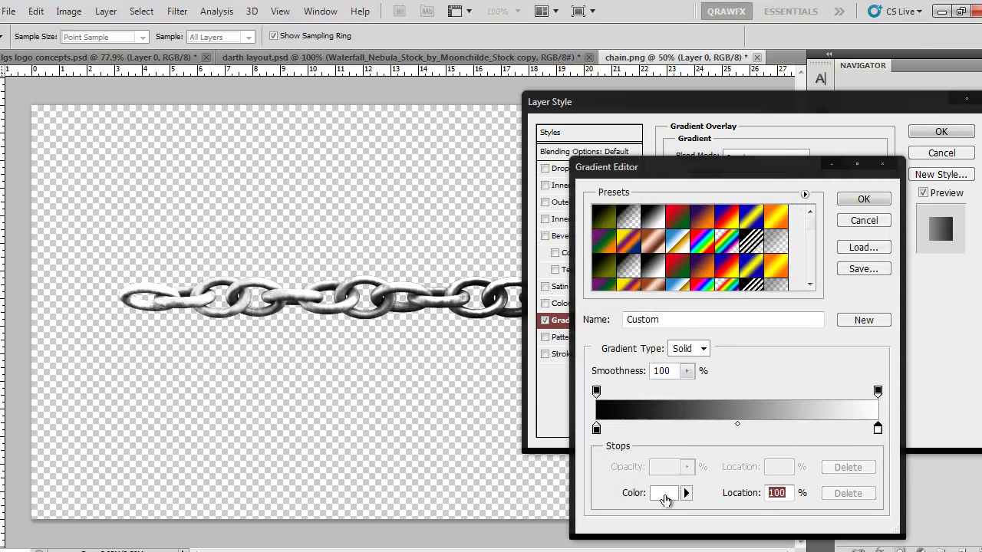
click(664, 499)
drag(500, 401, 356, 489)
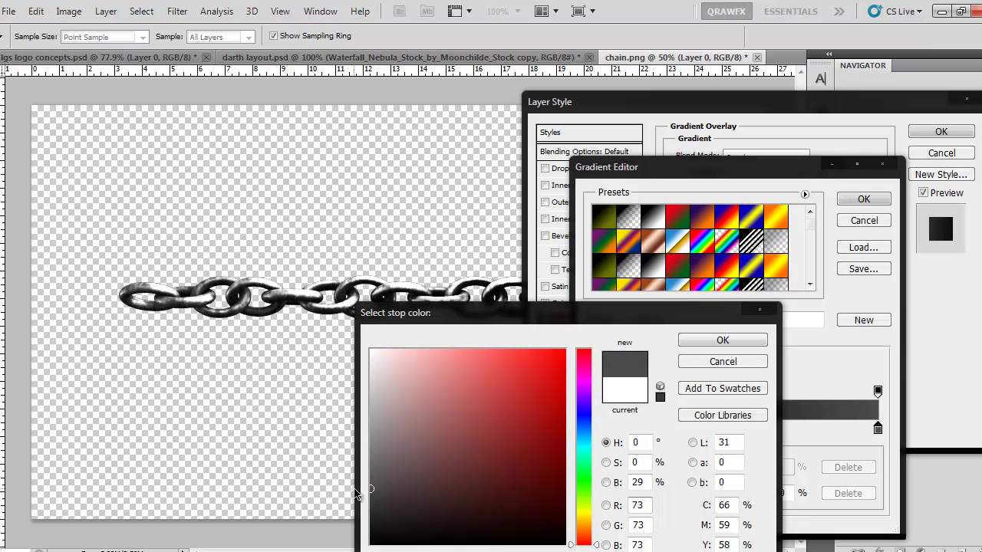
click(717, 340)
click(855, 201)
drag(734, 98, 587, 267)
drag(544, 228, 454, 135)
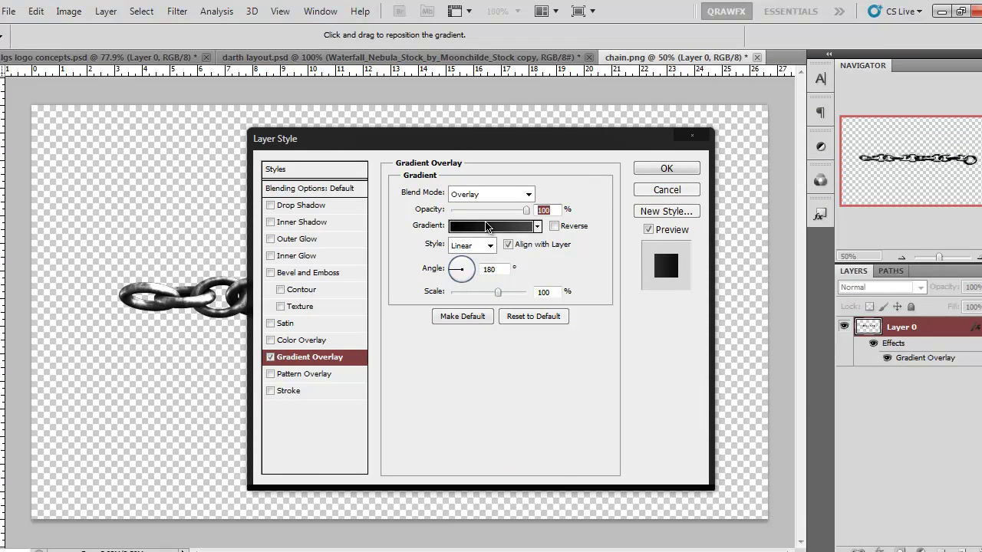
Step: Darken the grey stop of the chain's Gradient Overlay to a near-black grey
click(488, 224)
click(878, 428)
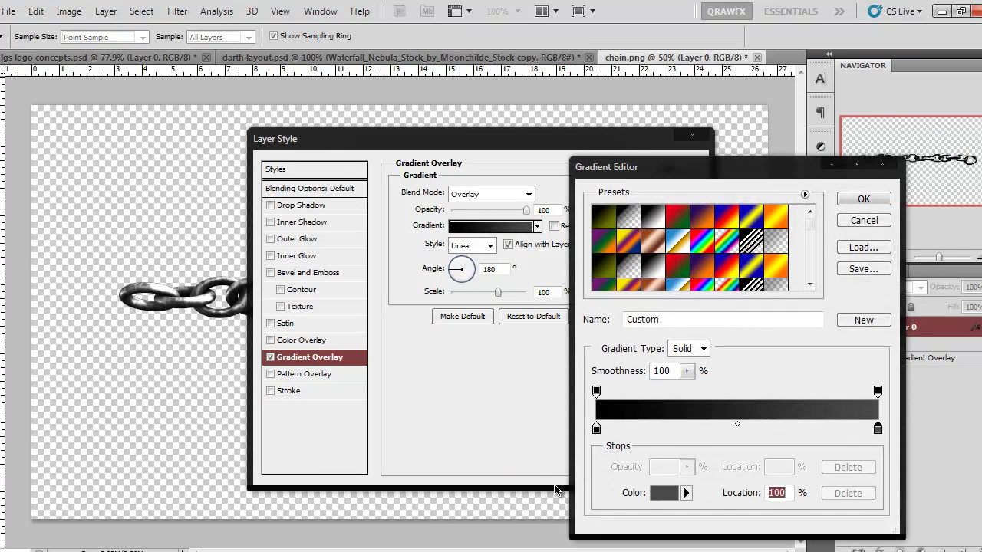
click(654, 493)
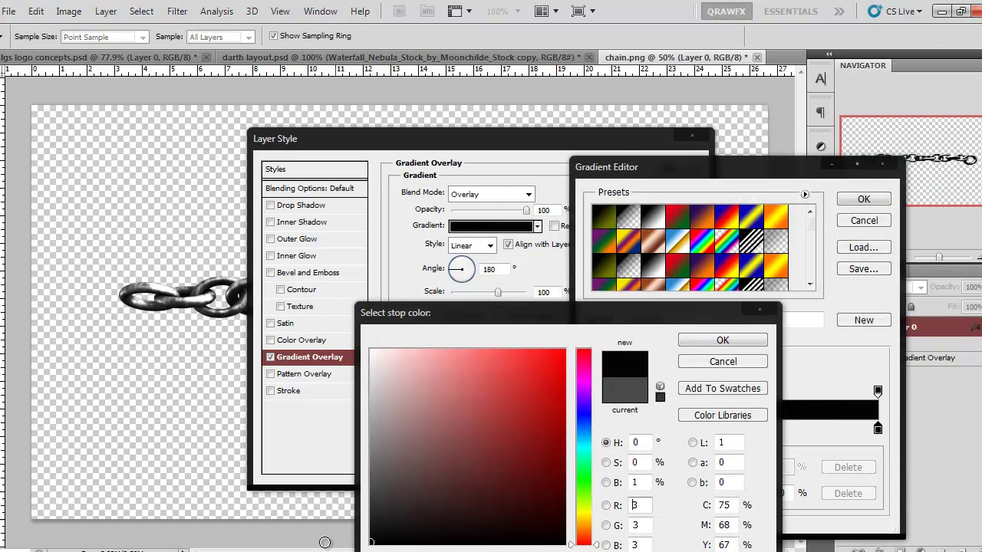
click(723, 339)
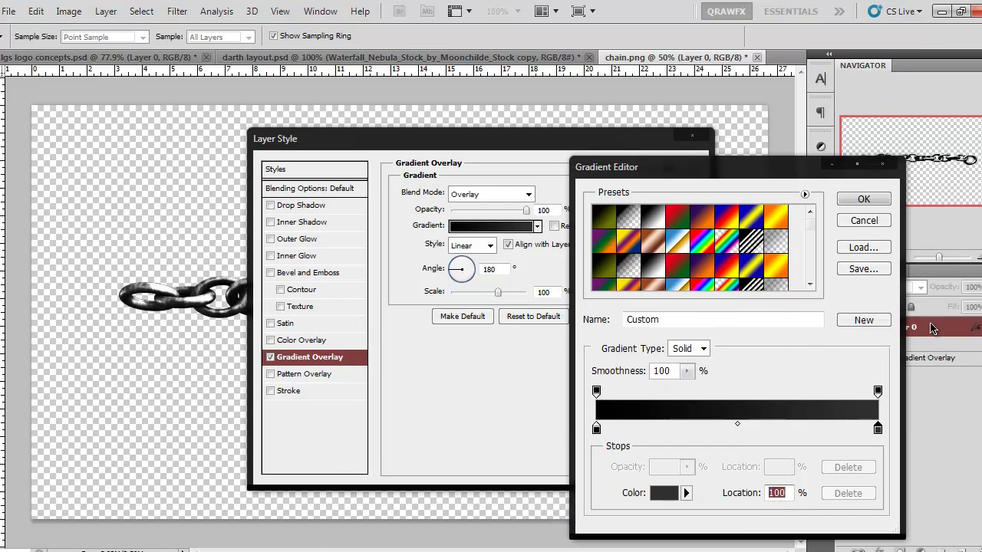
click(864, 199)
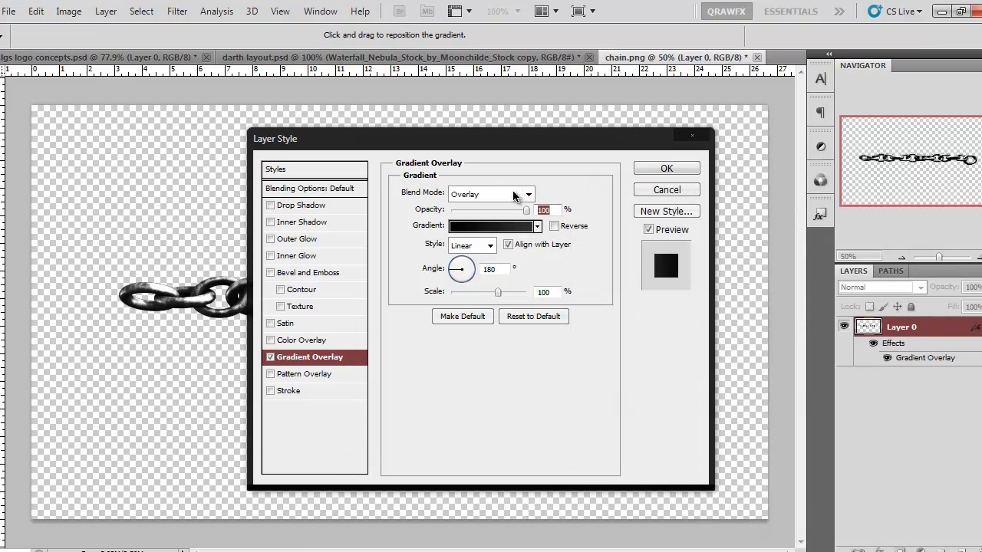
Step: Try the Gradient Overlay's opacity and angle, keep them at 100% and 180°, and apply the layer style
drag(524, 213, 613, 226)
drag(535, 134, 964, 166)
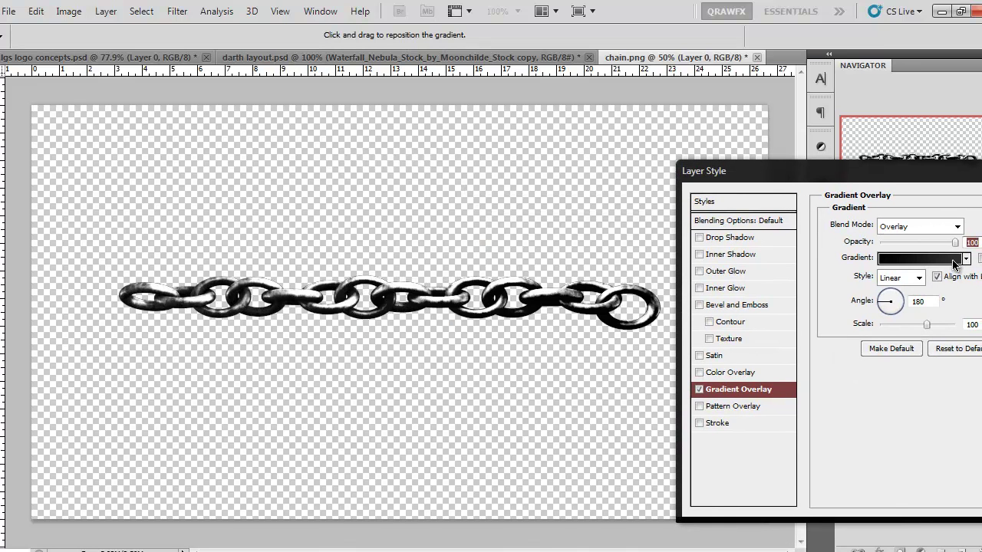
mouse_move(955, 247)
mouse_down()
mouse_move(847, 257)
mouse_move(960, 244)
mouse_up()
drag(888, 305, 892, 295)
drag(916, 174, 718, 147)
drag(685, 285, 686, 279)
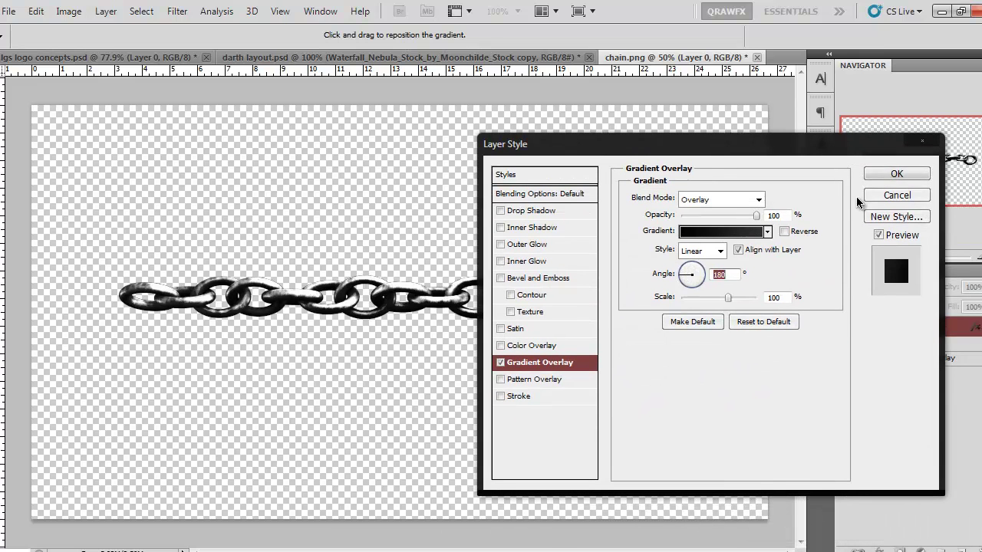
click(896, 173)
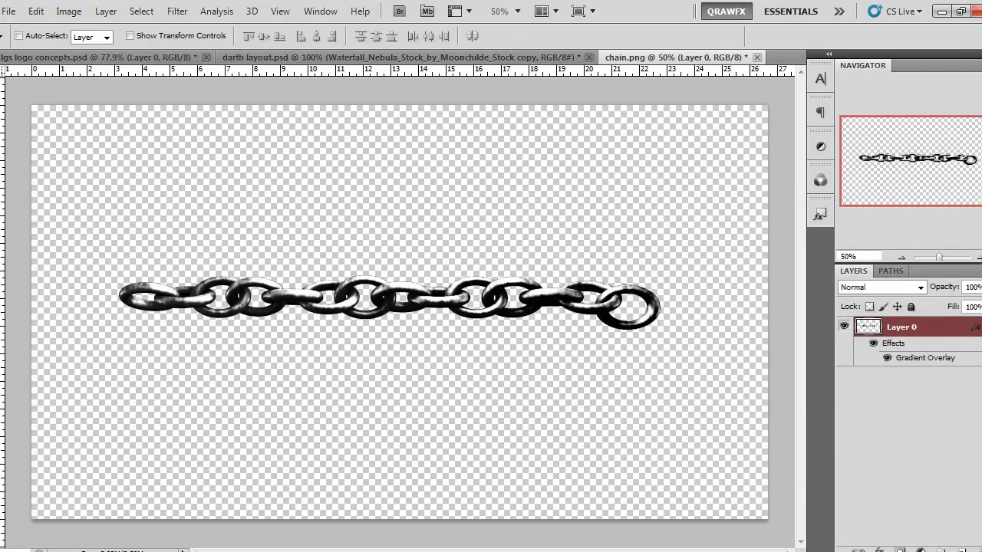
Step: Switch to Cinema 4D to examine the original chain model, and return to Photoshop
key(alt+Tab)
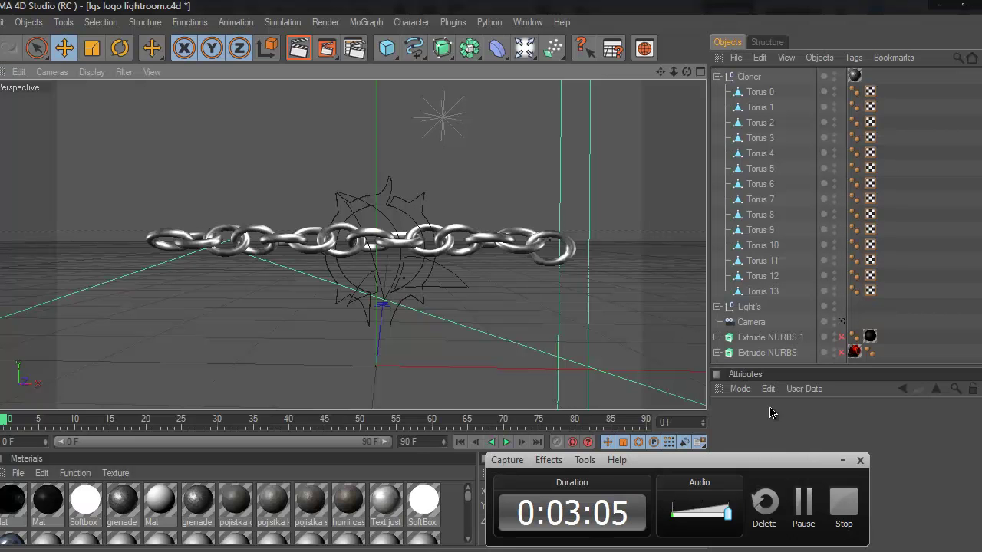
click(843, 460)
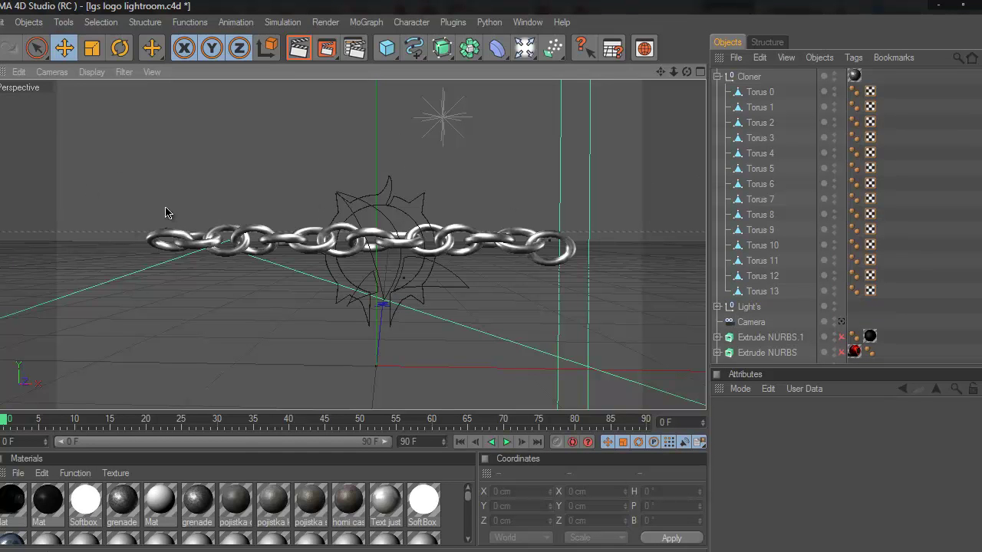
key(alt+Tab)
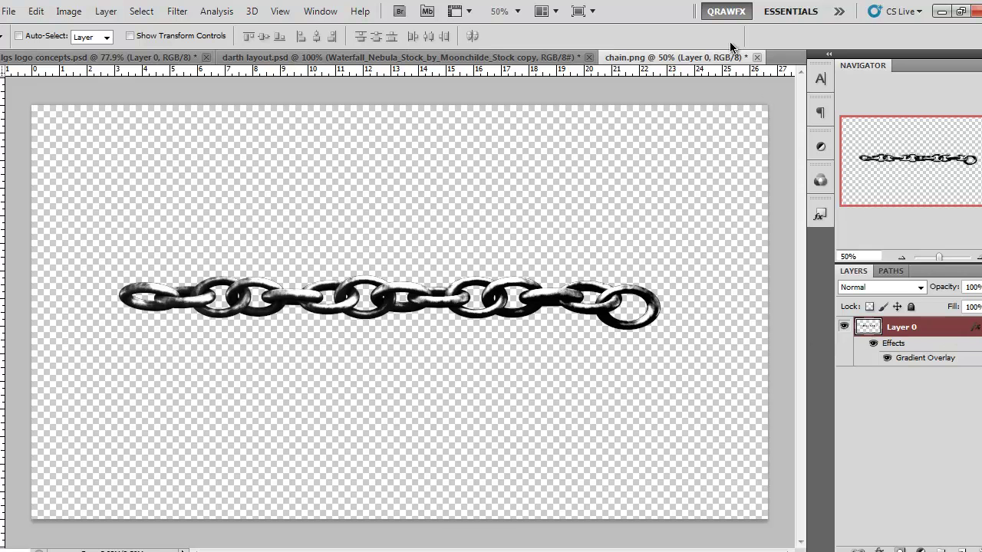
drag(640, 63, 625, 155)
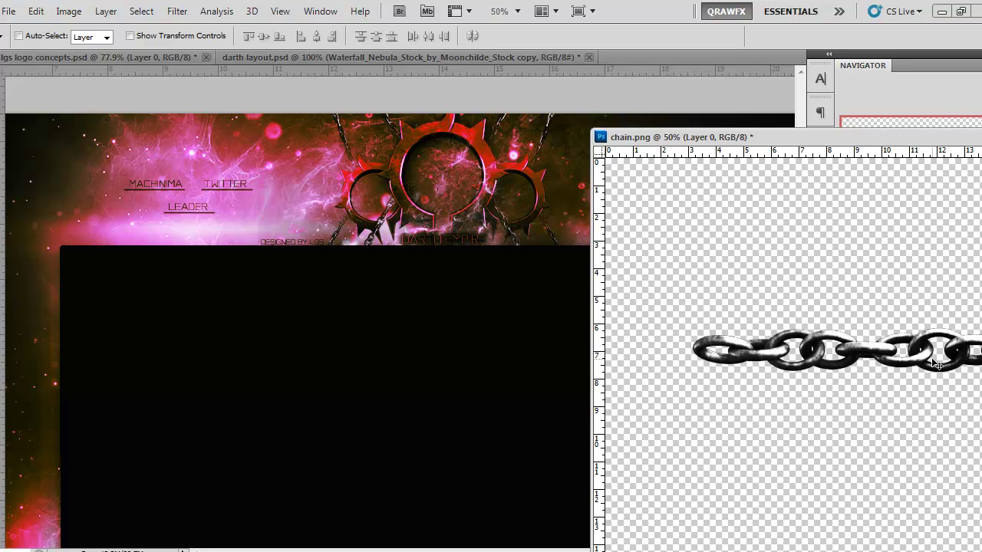
drag(766, 150, 720, 55)
click(429, 57)
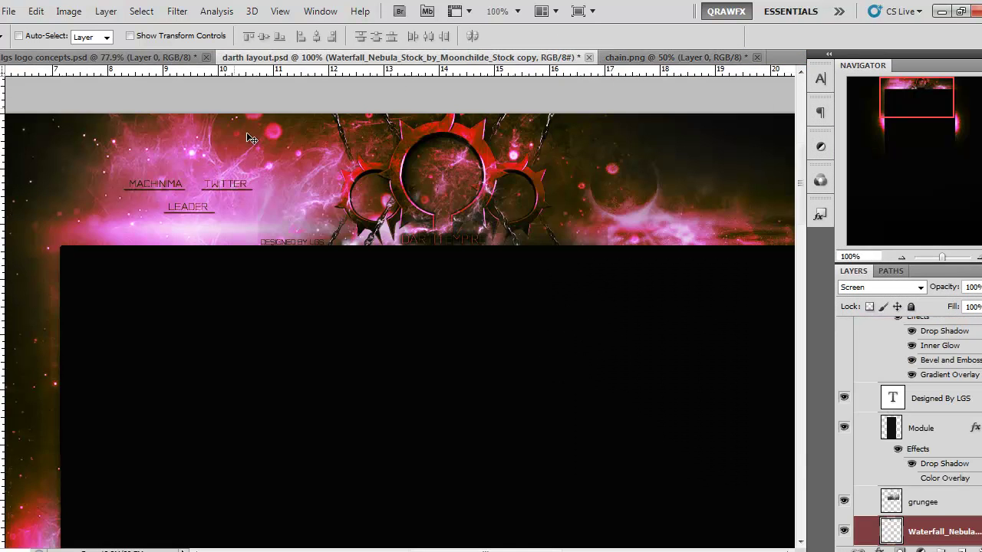
Step: Copy the styled chain layer from chain.png into the darth layout document and dock the chain window again
click(658, 58)
drag(629, 58, 618, 204)
drag(773, 312, 397, 271)
drag(769, 191, 387, 69)
click(388, 58)
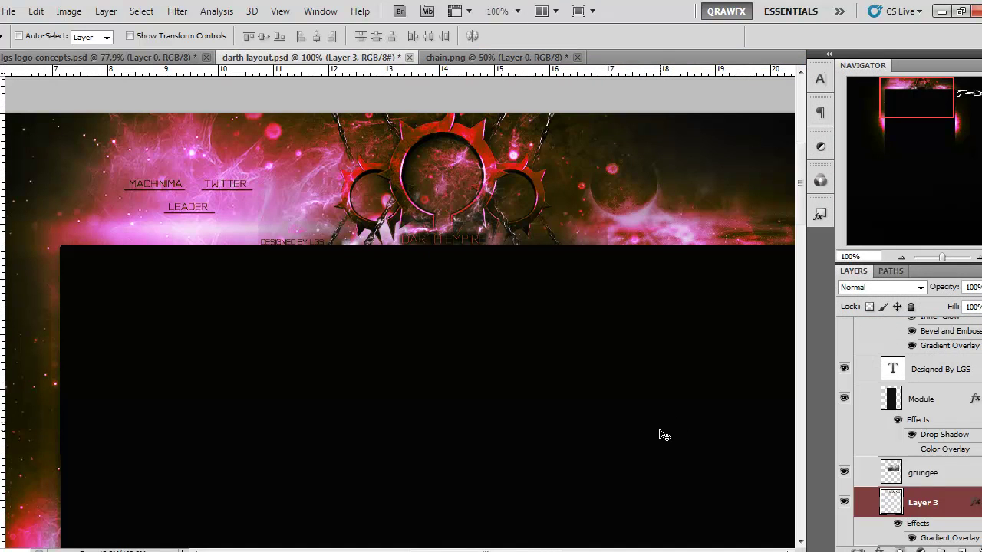
Step: Nudge the copied chain down and left until it lies across the header in front of the red emblem
key(shift+Down)
key(shift+Down)
key(shift+Down)
key(shift+Down)
key(shift+Down)
key(shift+Down)
key(shift+Down)
key(shift+Down)
key(shift+Down)
key(shift+Down)
key(shift+Down)
key(shift+Down)
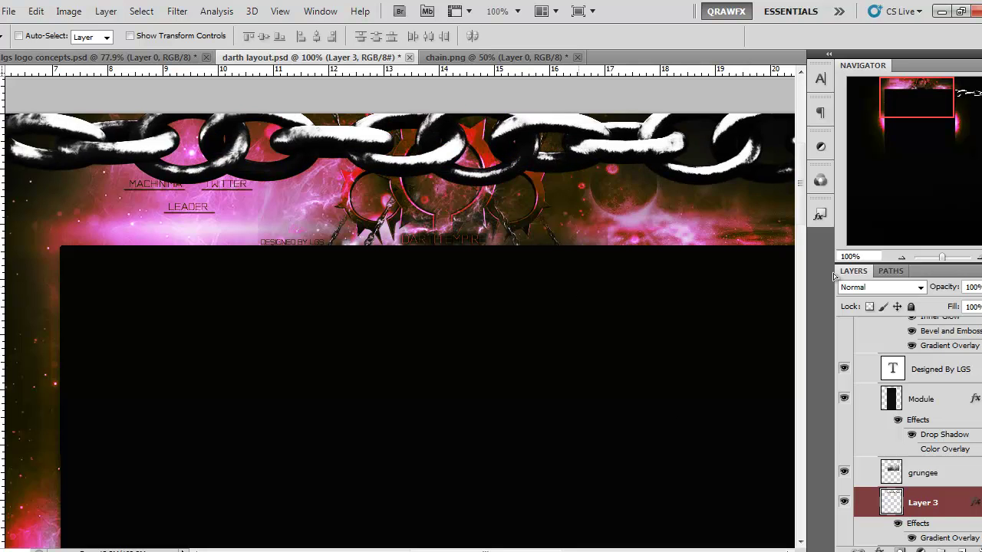
click(899, 259)
click(900, 259)
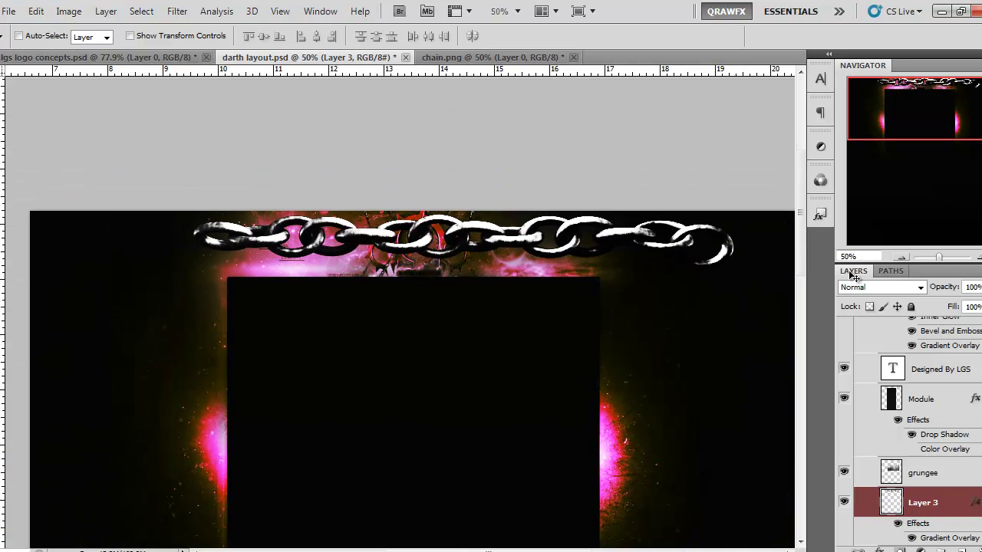
key(shift+Left)
key(shift+Left)
key(shift+Left)
key(shift+Left)
key(shift+Left)
key(shift+Left)
key(shift+Left)
key(shift+Left)
key(shift+Left)
key(shift+Left)
key(shift+Left)
key(shift+Left)
key(shift+Left)
key(shift+Left)
key(shift+Left)
key(shift+Left)
key(shift+Left)
key(shift+Down)
key(shift+Down)
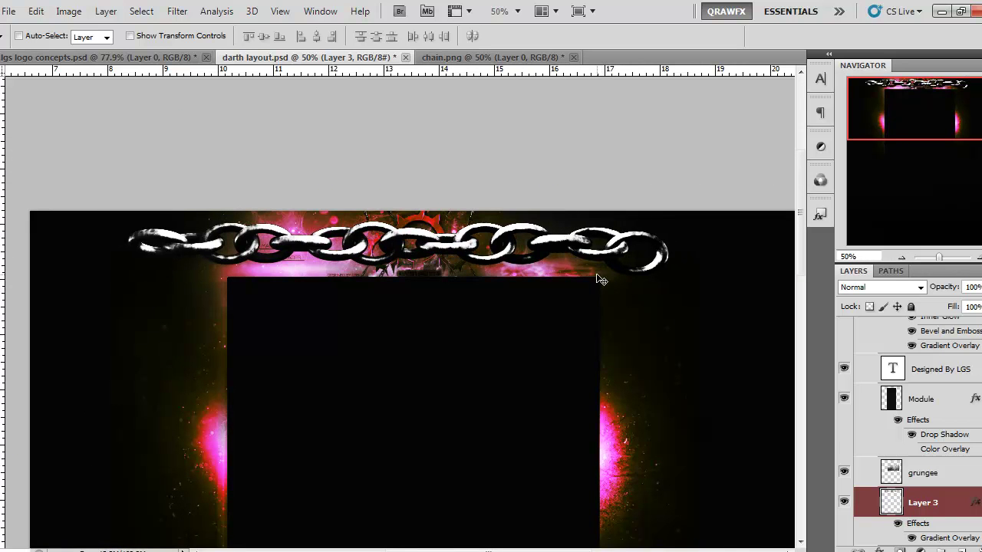
Step: Scale the chain down to a small strip beside the emblem's left ring in the header
key(ctrl+t)
drag(668, 221, 368, 253)
key(Return)
key(ctrl+plus)
key(ctrl+plus)
scroll(474, 250, up, 3)
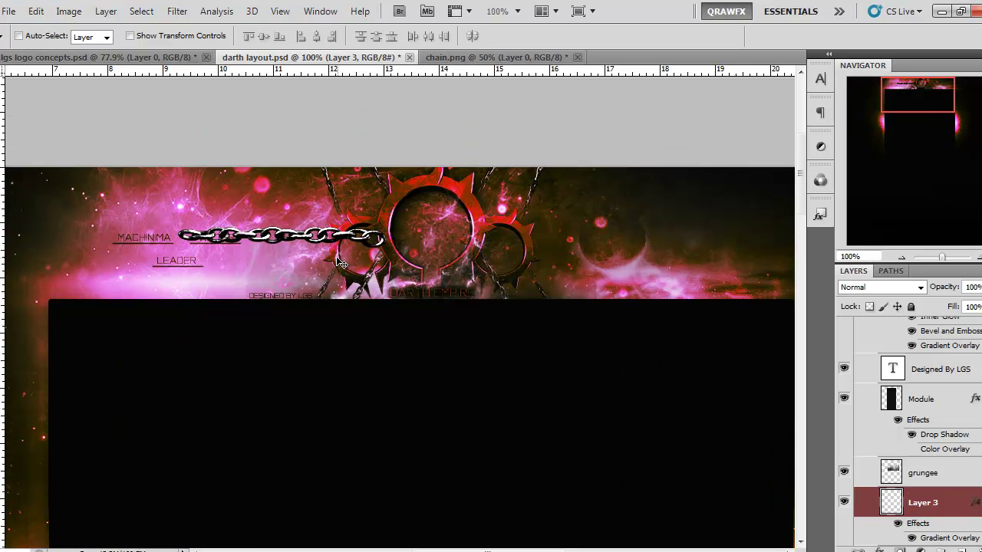
Step: Rotate the chain to a steep angle and hang it from the header's upper edge between the left and central rings
key(ctrl+t)
drag(341, 264, 326, 316)
key(Return)
drag(301, 239, 395, 192)
key(ctrl+t)
drag(400, 259, 389, 224)
key(Return)
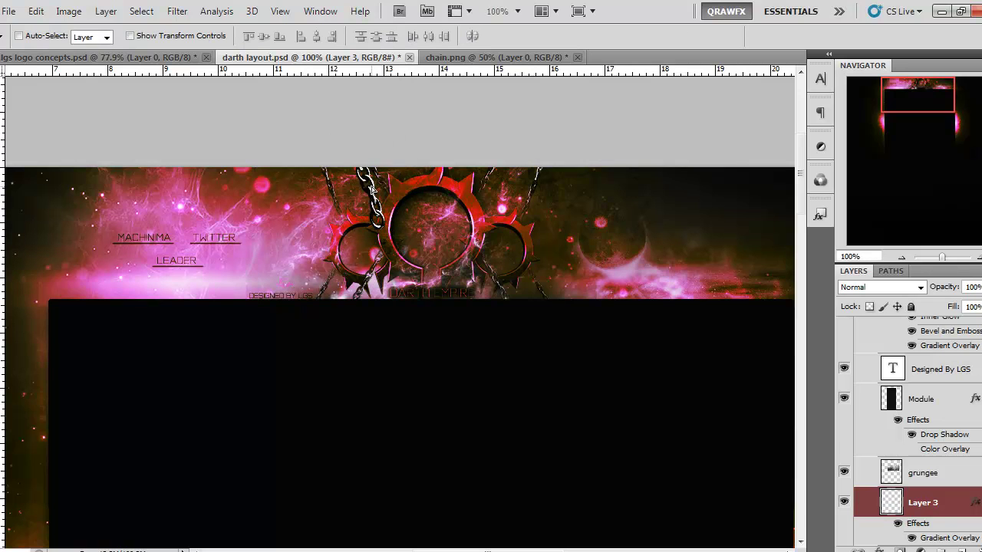
Step: Tilt the chain to a more diagonal angle and shift it so its lower end meets the central ring
key(ctrl+t)
drag(399, 243, 415, 232)
key(Return)
drag(370, 199, 376, 206)
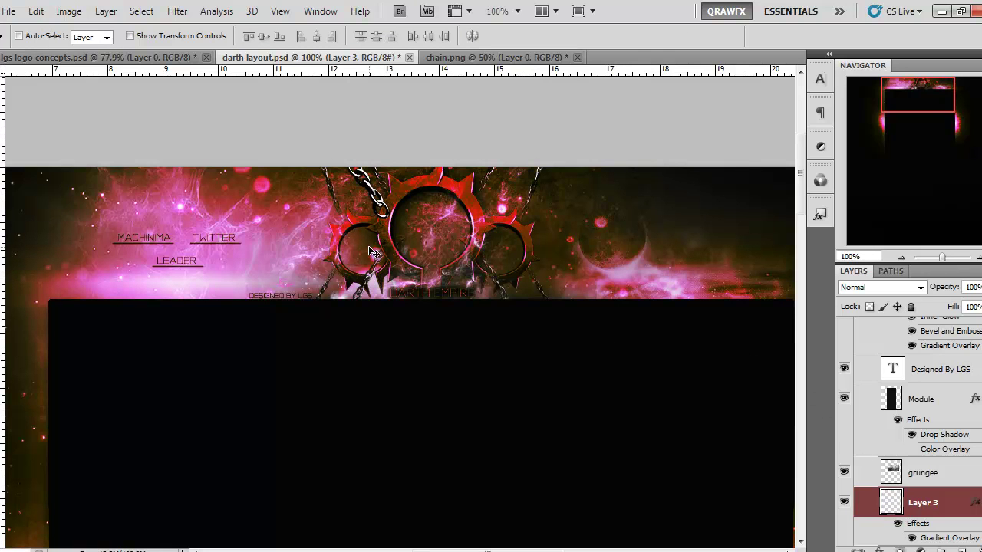
Step: Fade the chain's lower end near the central ring with a soft 401 px Eraser and nudge the chain slightly
key(e)
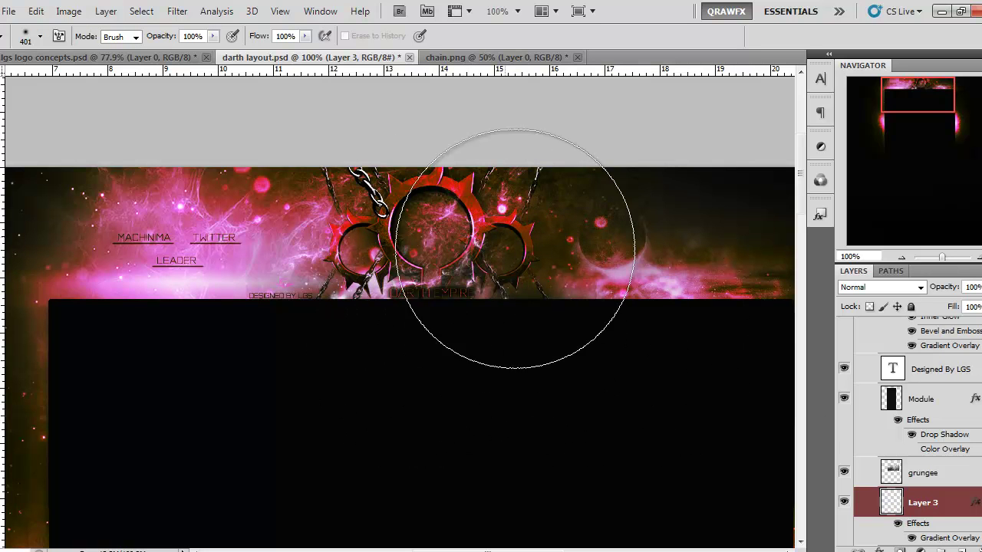
click(38, 37)
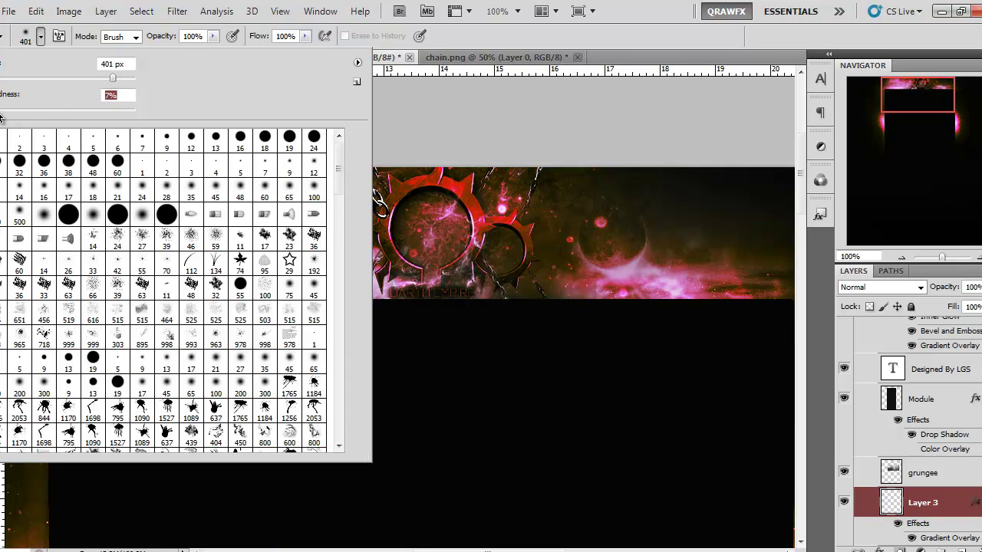
click(129, 65)
click(453, 108)
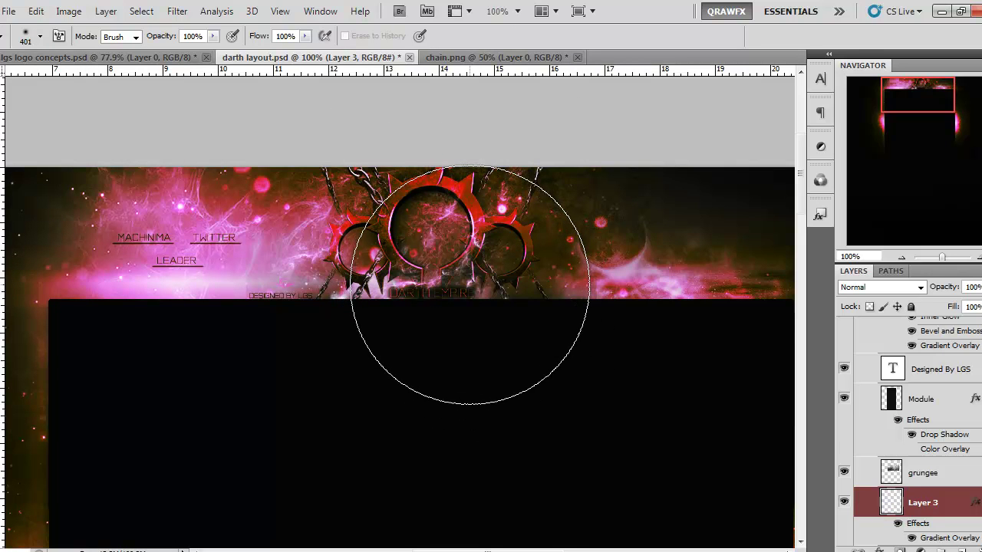
key(v)
drag(442, 234, 443, 238)
key(b)
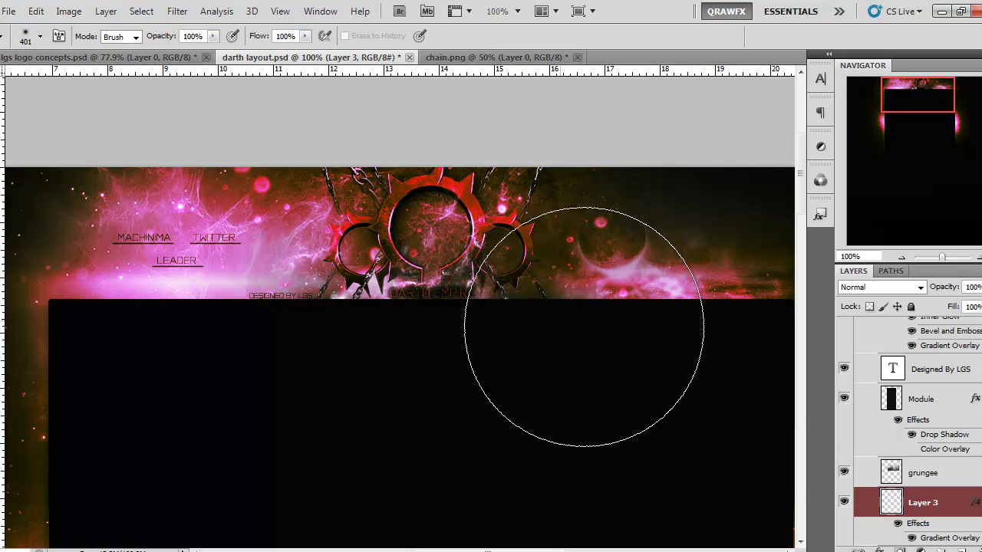
key(v)
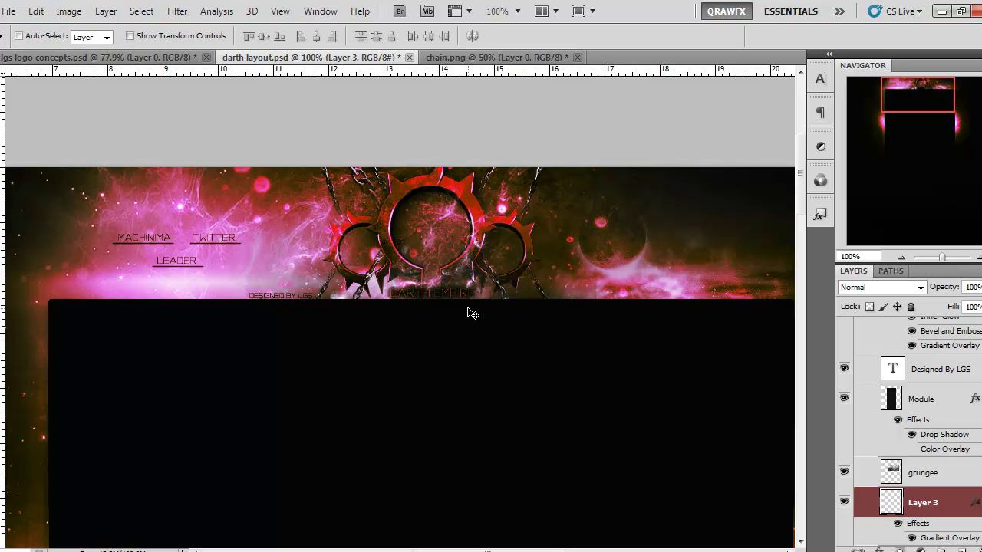
Step: Duplicate the chain layer and keep the duplicate selected
key(ctrl+j)
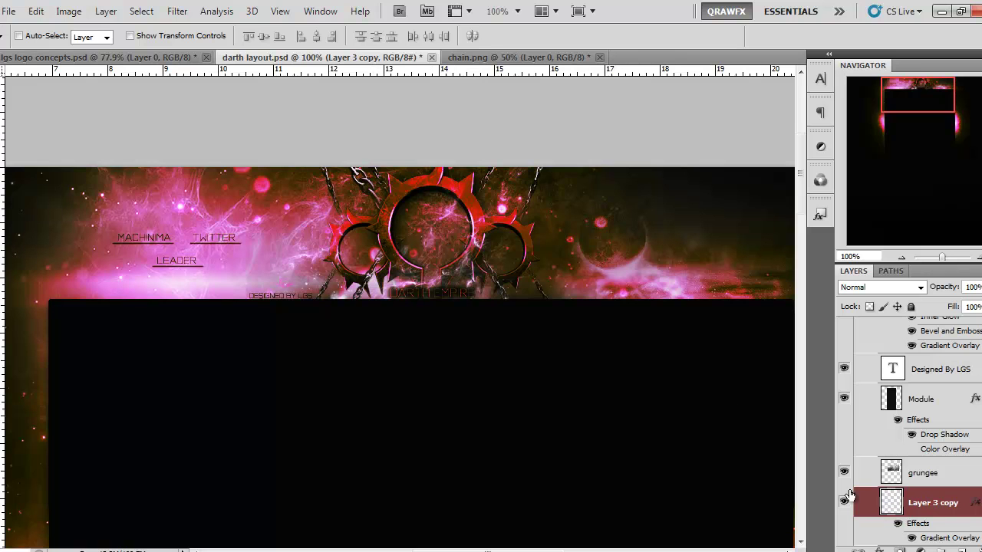
scroll(932, 506, down, 2)
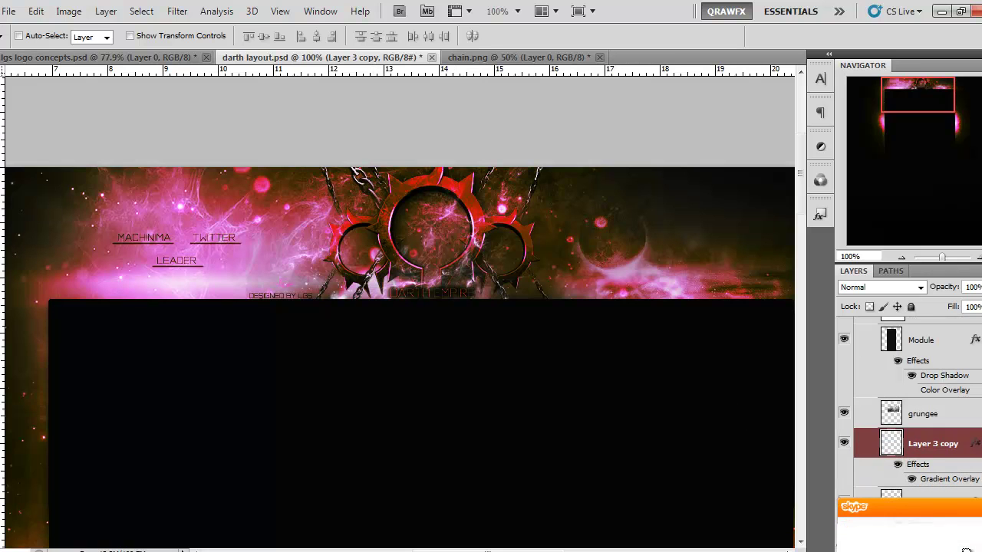
key(alt+bracketright)
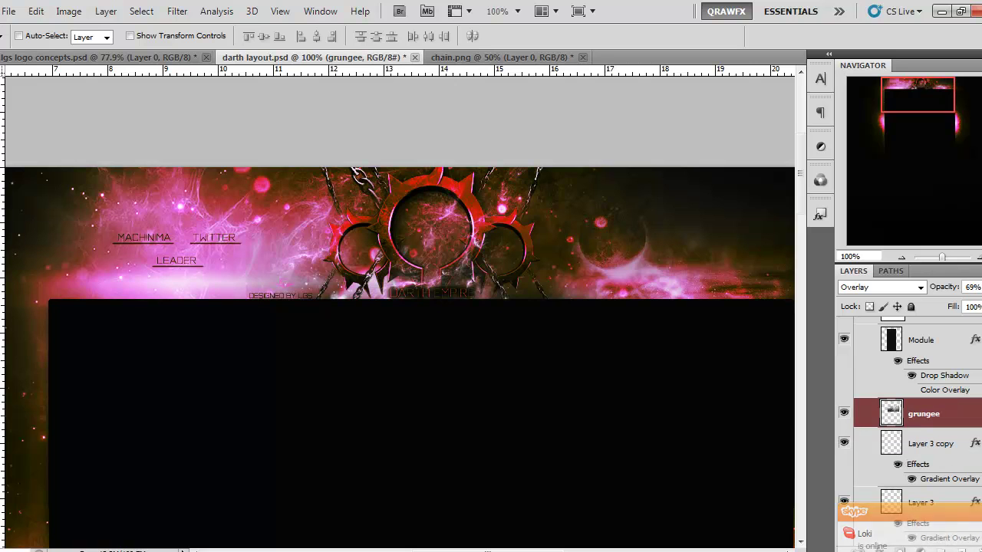
key(alt+bracketleft)
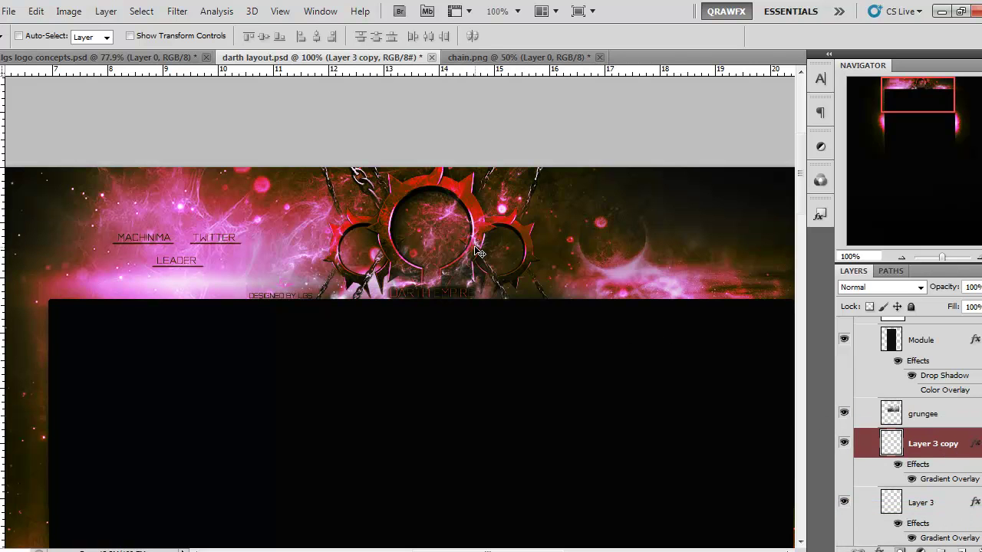
key(ctrl+t)
right_click(363, 197)
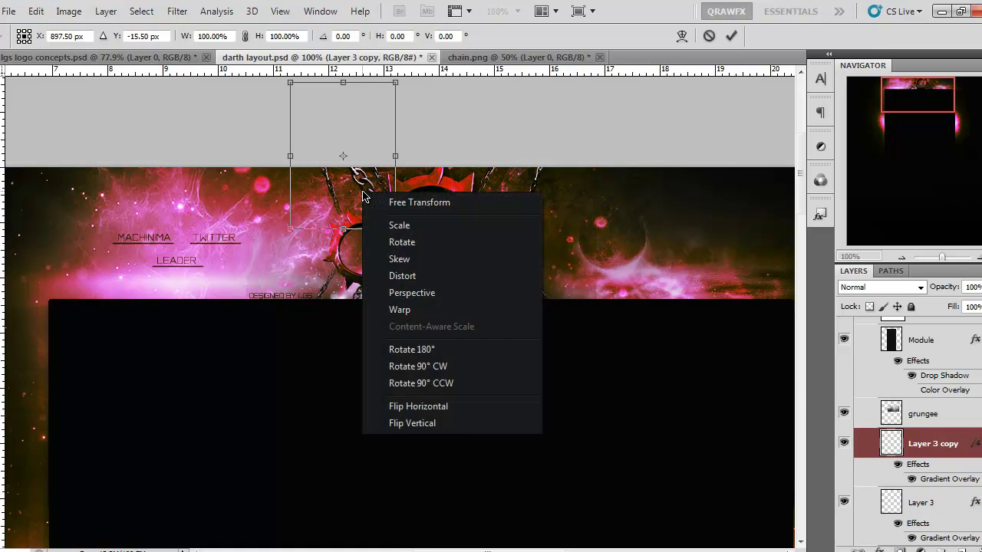
click(326, 202)
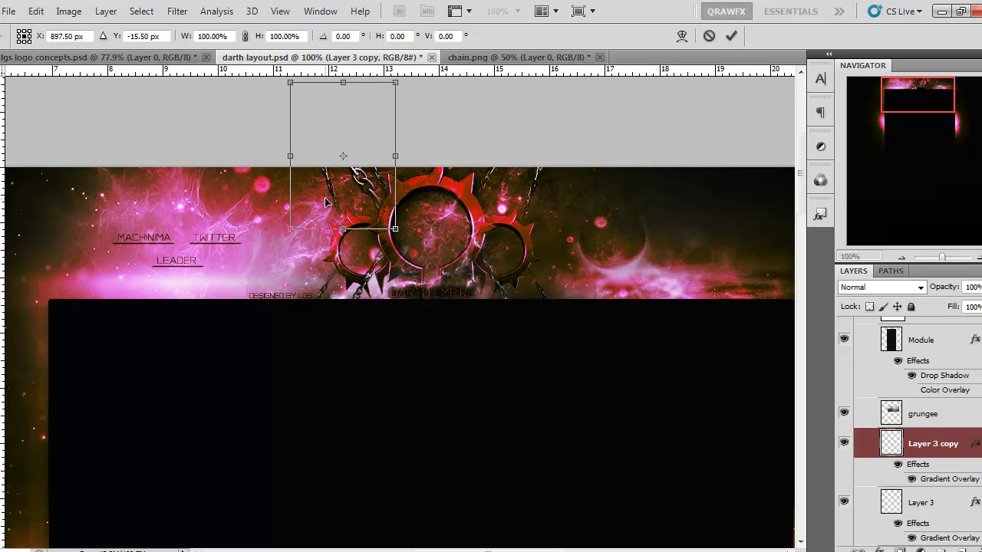
key(Escape)
Step: Flip the duplicate chain horizontally and move it to the opposite side of the central ring
key(ctrl+t)
right_click(358, 198)
click(456, 412)
drag(338, 188, 516, 195)
key(Return)
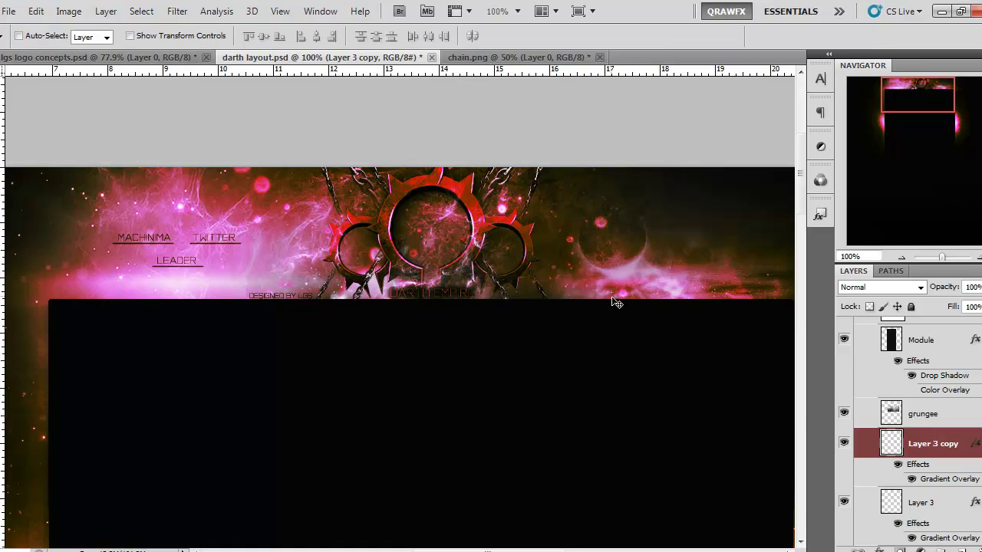
Step: Scale the duplicate chain to about 72% and lower it so it hangs between the central and right rings
key(ctrl+t)
drag(574, 226, 545, 203)
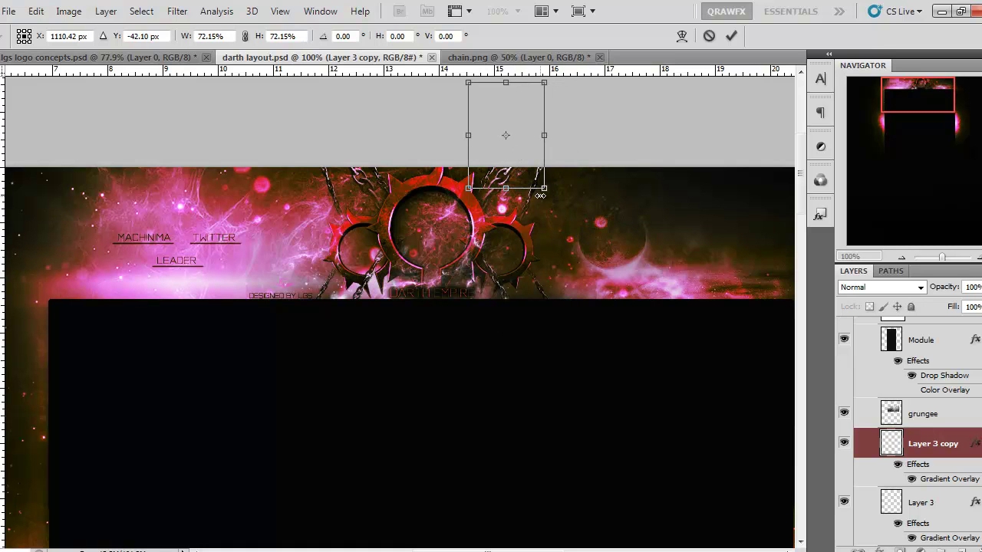
key(Return)
drag(523, 159, 531, 207)
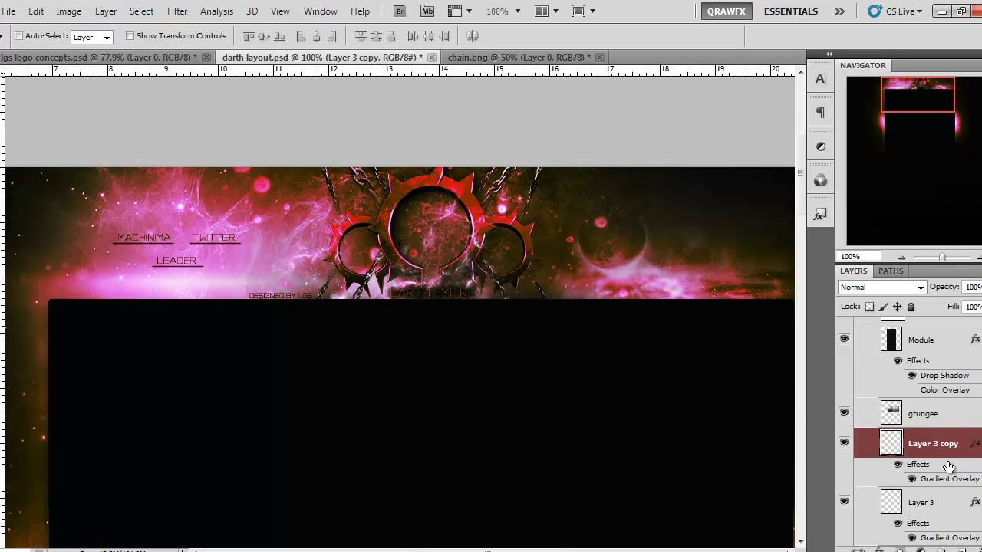
Step: Compare the duplicate chain with its layer effects switched off and on
click(897, 466)
click(896, 465)
scroll(897, 471, down, 3)
Step: Review the layer stack from the Curves, gradient and brightness adjustments through the Darth Empire text down to the chain layers
scroll(930, 384, up, 6)
scroll(930, 381, up, 5)
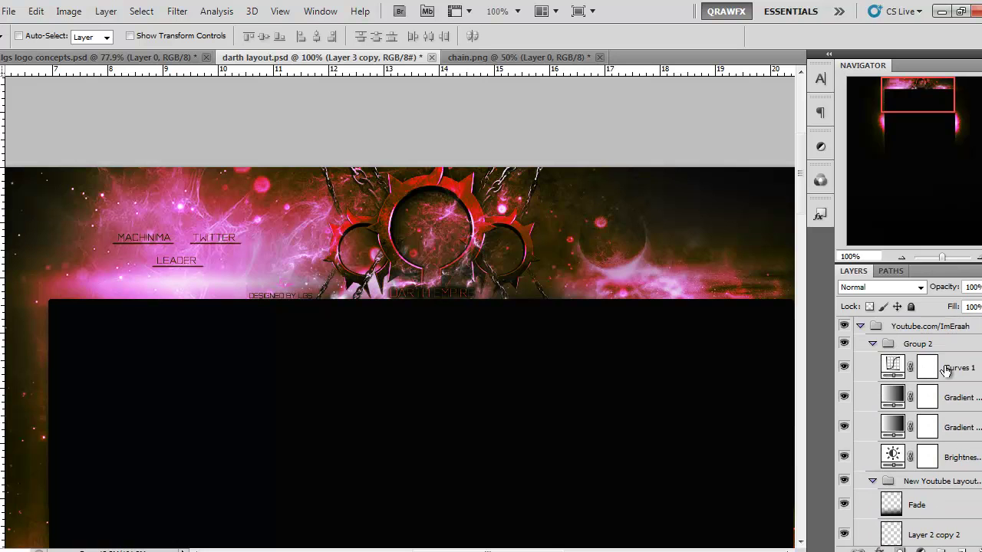
click(945, 371)
shift+click(949, 460)
scroll(951, 429, down, 8)
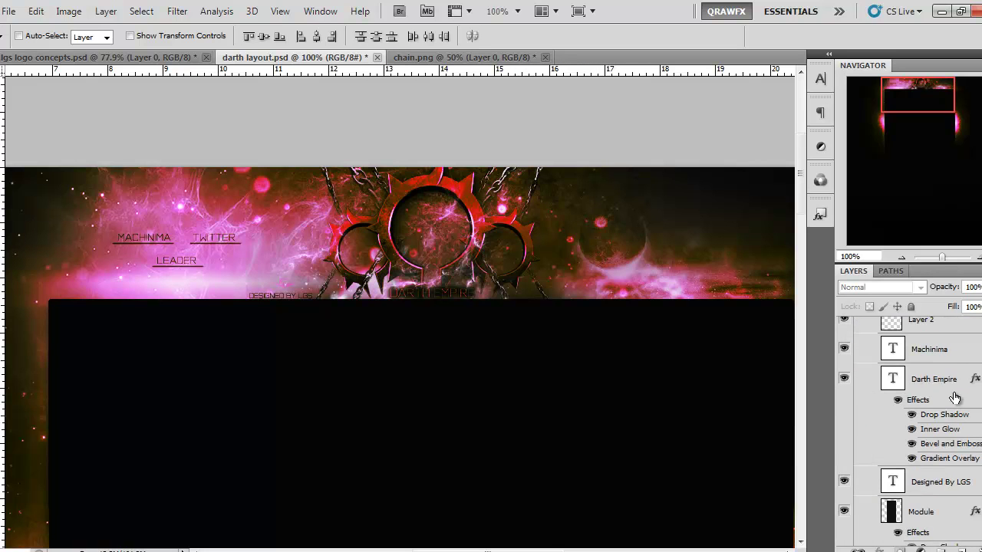
click(974, 379)
scroll(928, 368, up, 6)
scroll(923, 347, down, 8)
scroll(947, 448, down, 4)
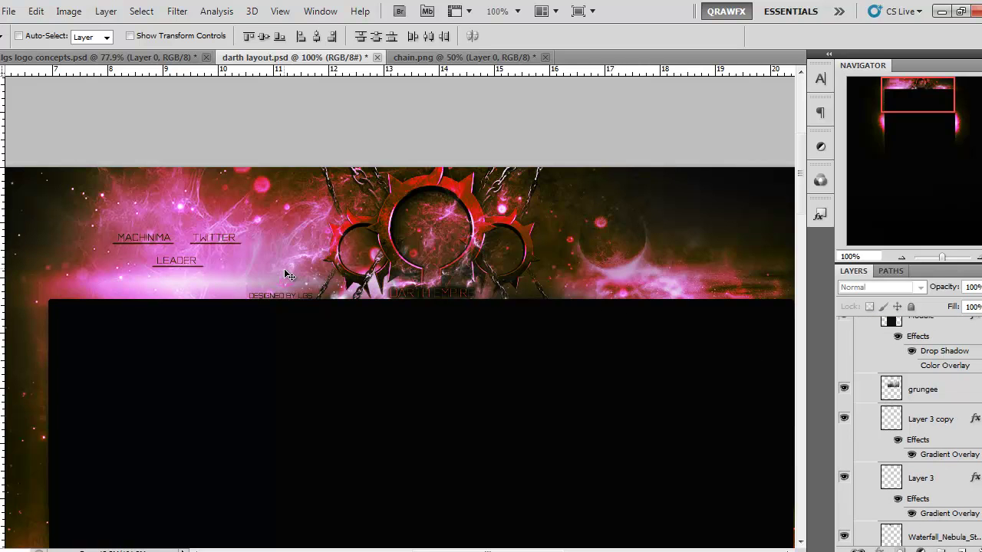
Step: Select the grungee layer and examine the nebula and logo layers beneath it
click(923, 389)
scroll(927, 392, down, 3)
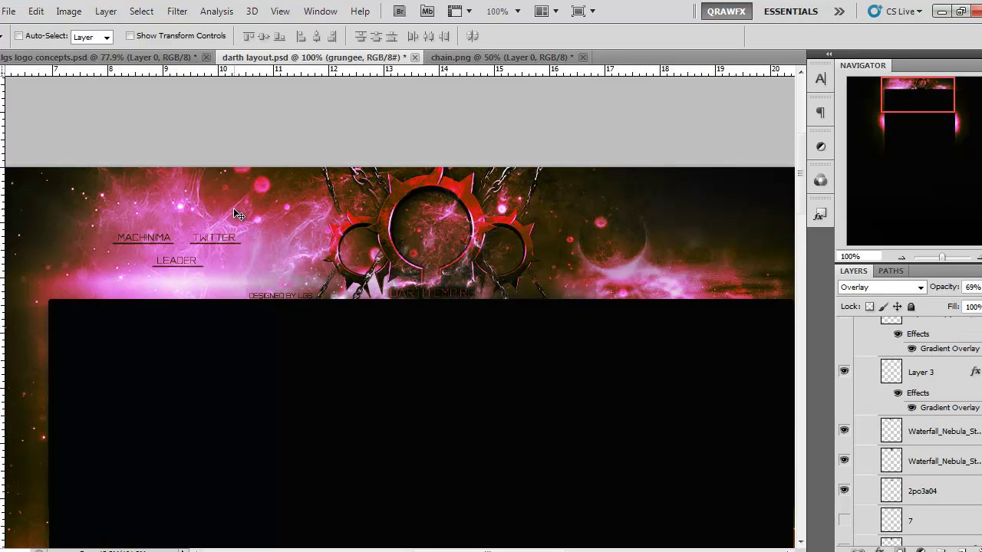
scroll(857, 389, down, 3)
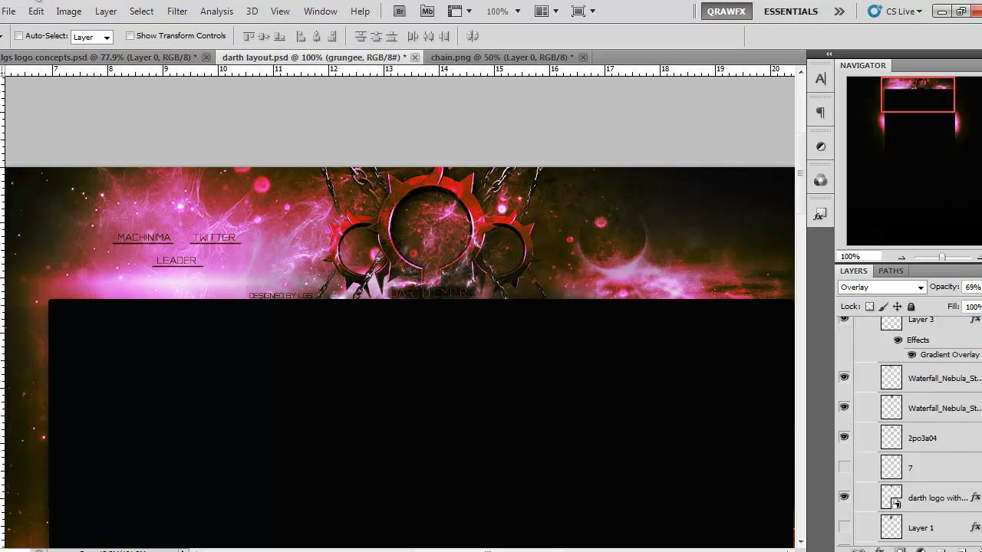
Step: Switch to the browser to view the iGraphicMaster YouTube channel and return to Photoshop
key(alt+Tab)
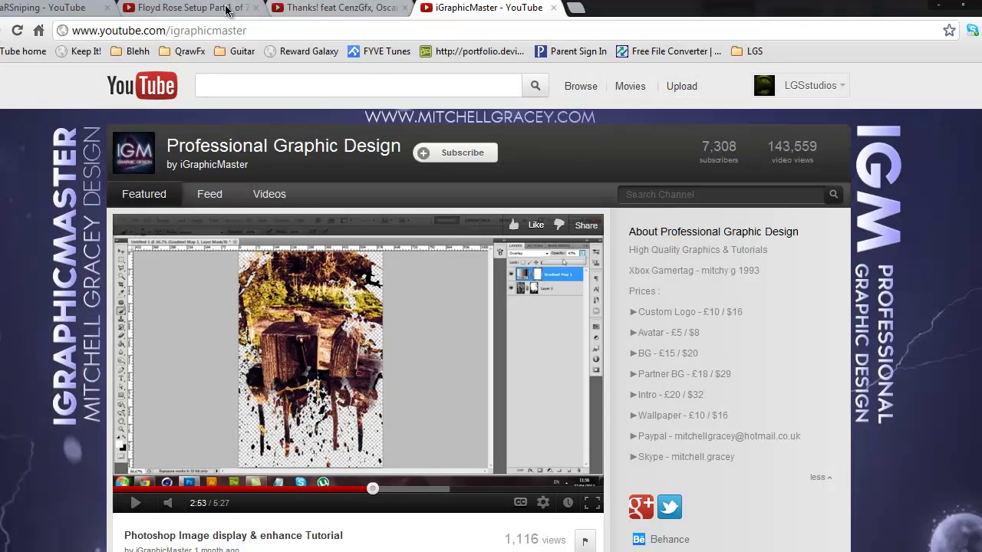
key(alt+Tab)
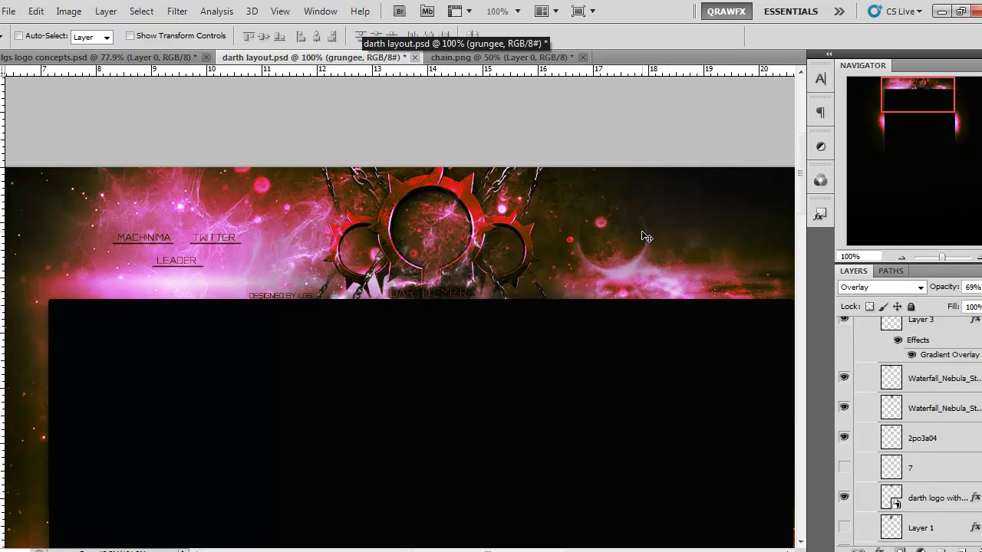
Step: Inspect the finished layout at 66.67% and 200% zoom, returning to the header at 100%
click(901, 258)
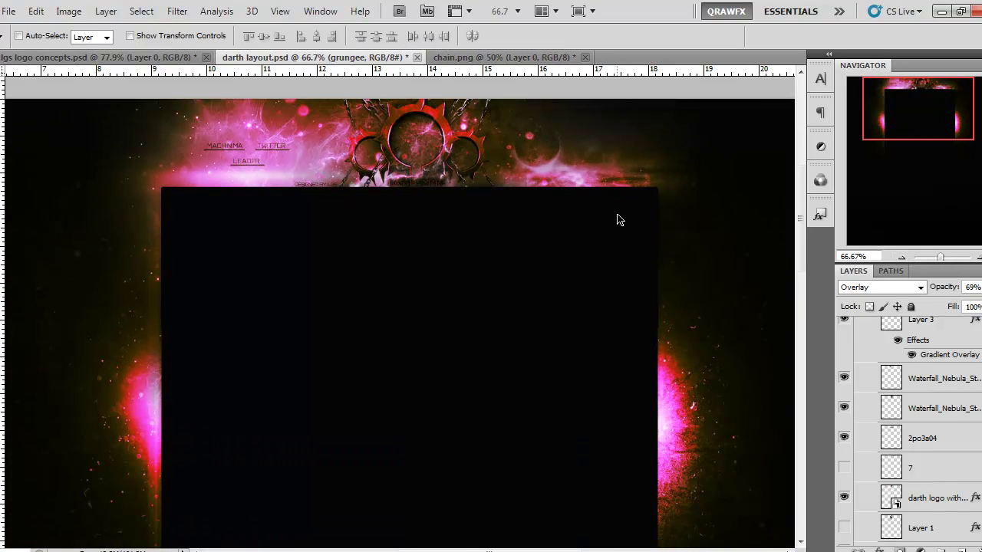
click(967, 259)
click(967, 259)
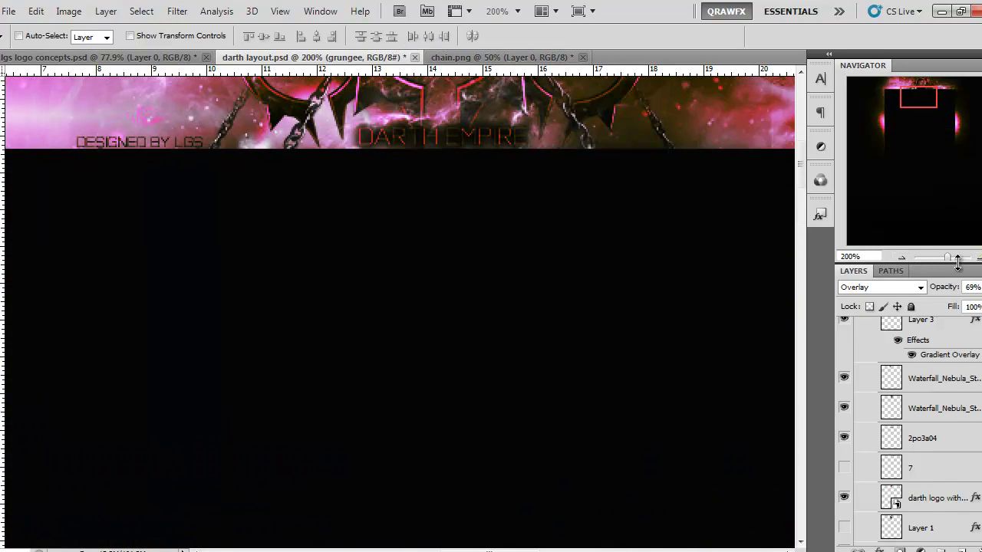
click(901, 258)
scroll(629, 246, up, 5)
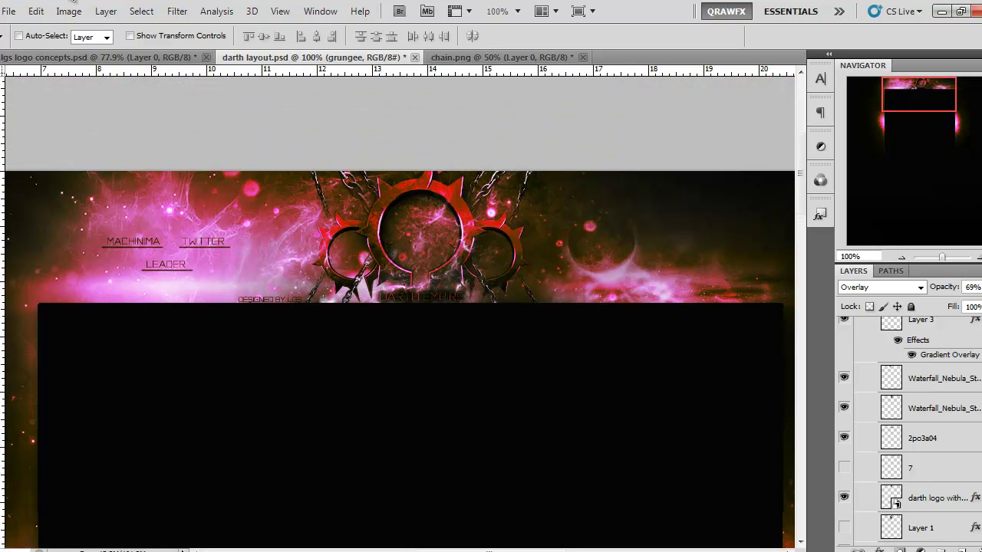
click(132, 2)
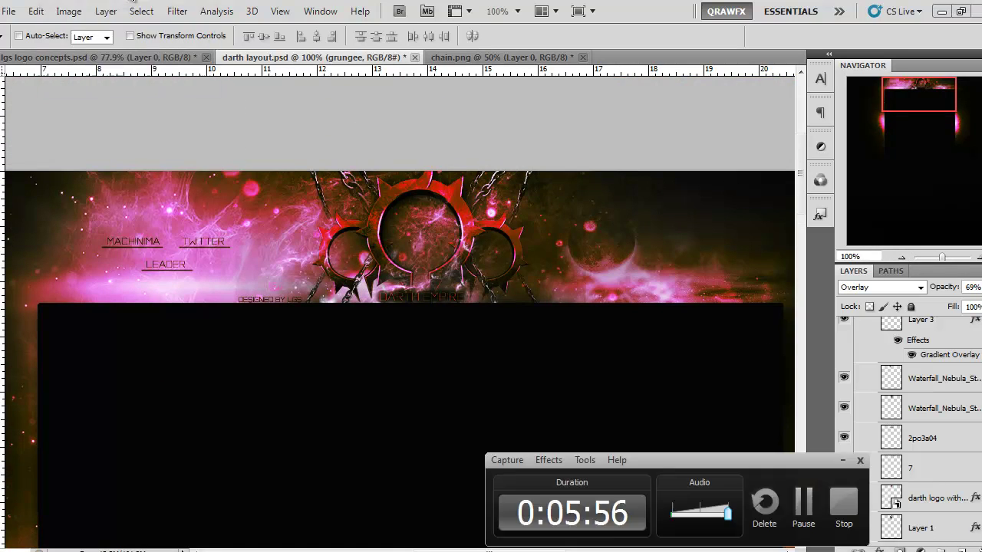